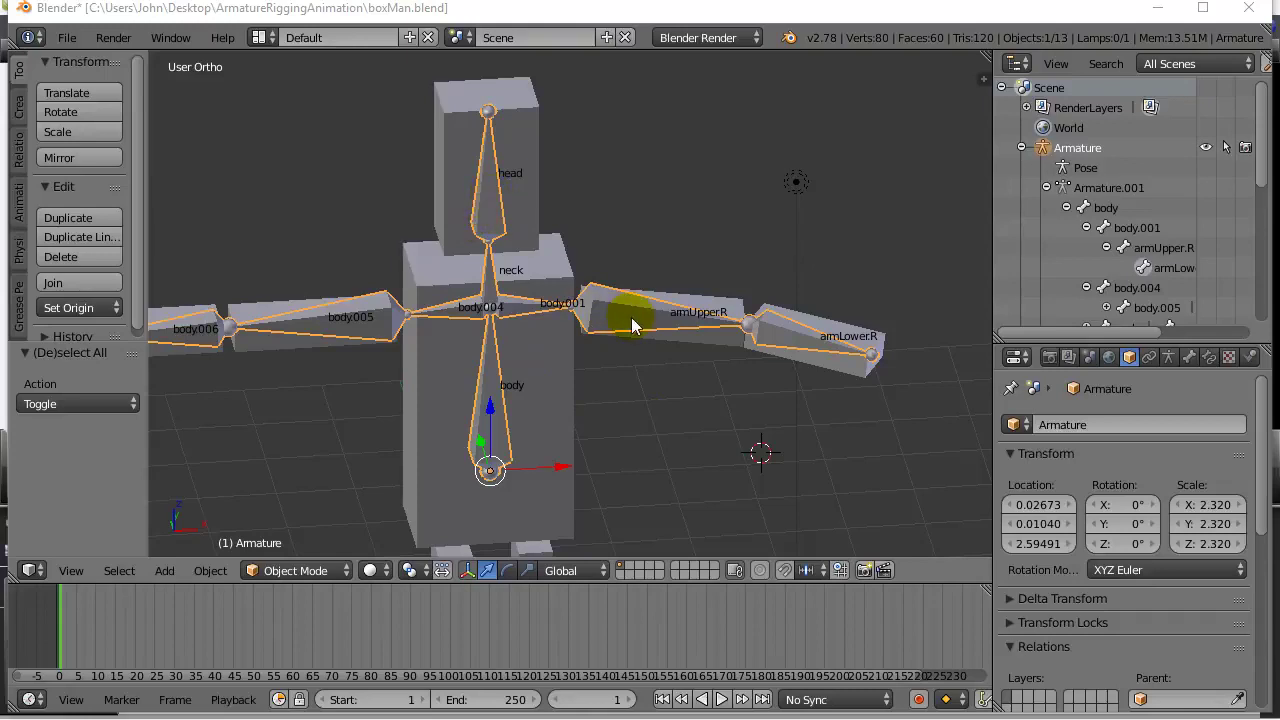
Select the boxMan armature, switch it to Pose Mode and select all nine bones
{"action": "right_click", "coordinate": [487, 405]}
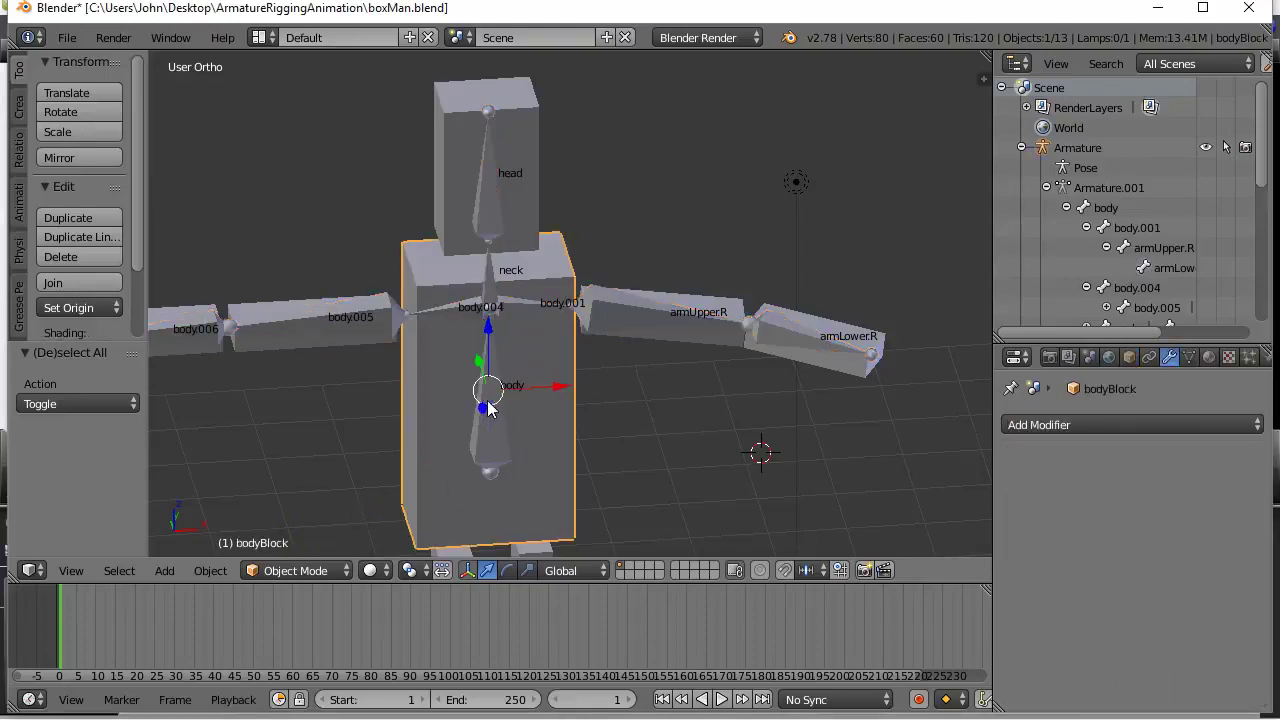
{"action": "right_click", "coordinate": [487, 405]}
{"action": "right_click_drag", "start_coordinate": [486, 420], "coordinate": [493, 427]}
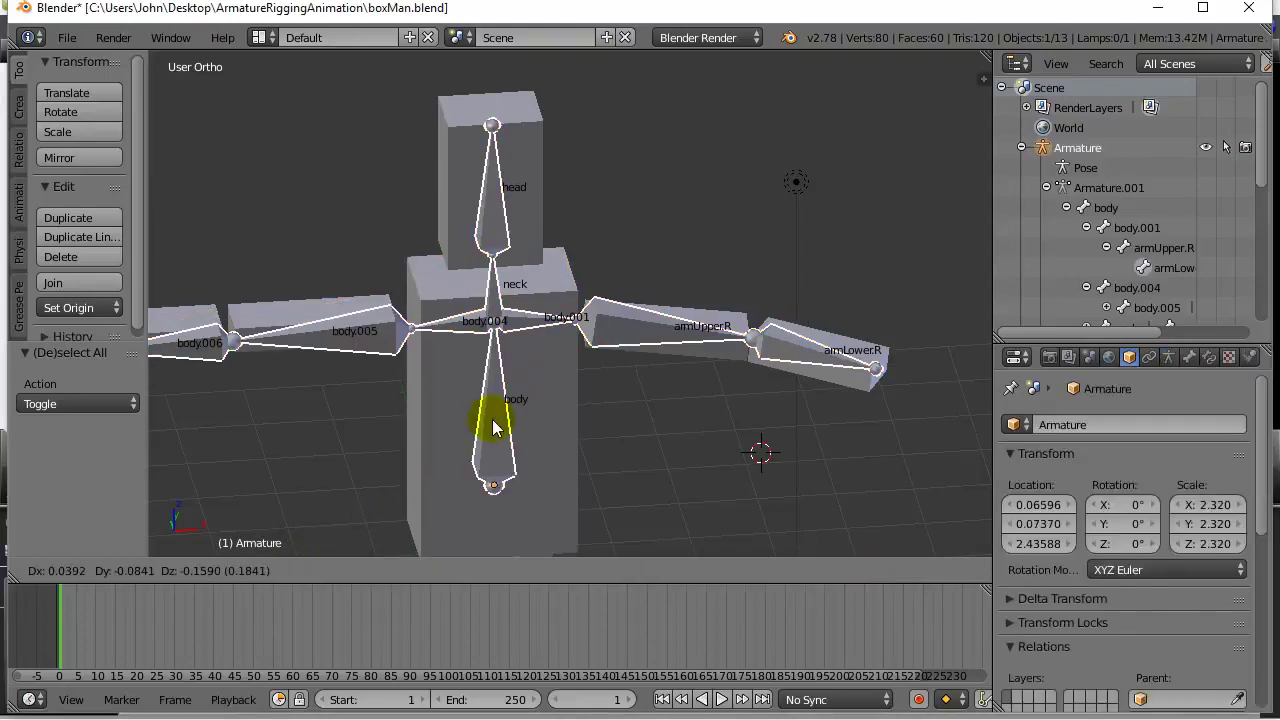
{"action": "right_click", "coordinate": [492, 427]}
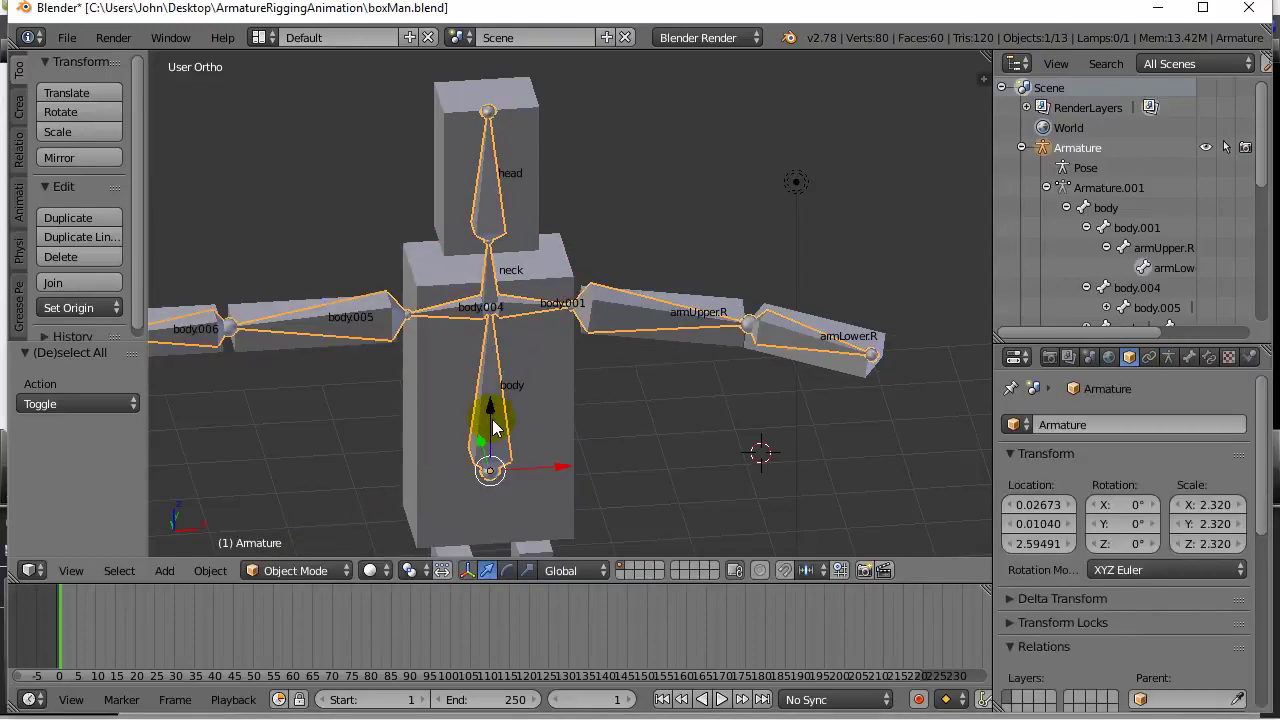
{"action": "left_click", "coordinate": [280, 573]}
{"action": "left_click", "coordinate": [288, 504]}
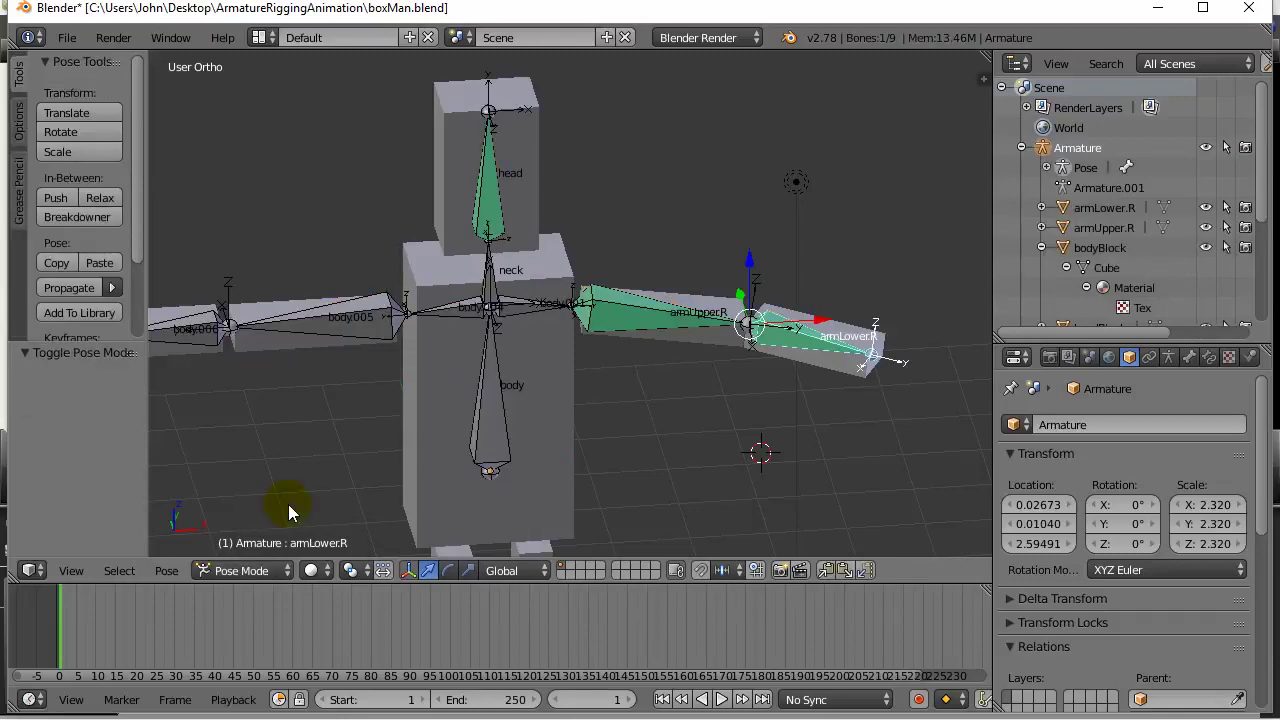
{"action": "key", "text": "a"}
{"action": "key", "text": "a"}
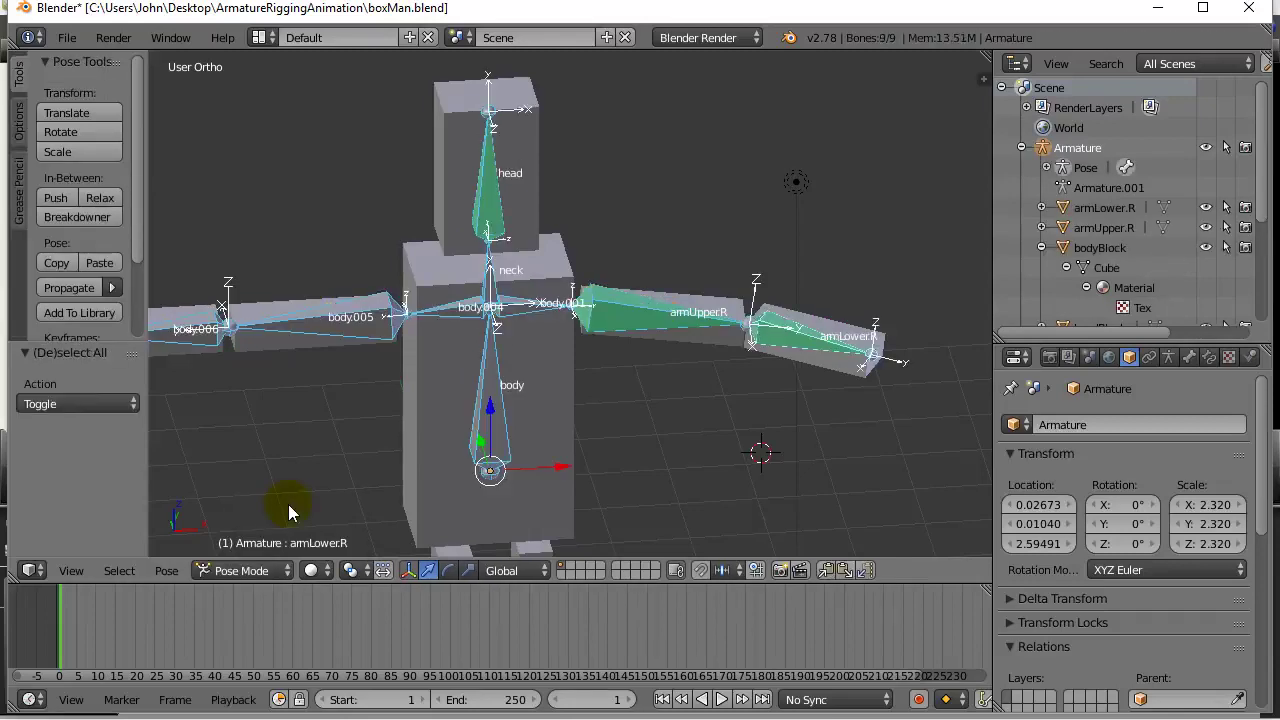
{"action": "key", "text": "a"}
{"action": "key", "text": "a"}
Clear all pose transforms so the bones return to rest, then orbit to inspect
{"action": "left_click", "coordinate": [166, 570]}
{"action": "mouse_move", "coordinate": [202, 462]}
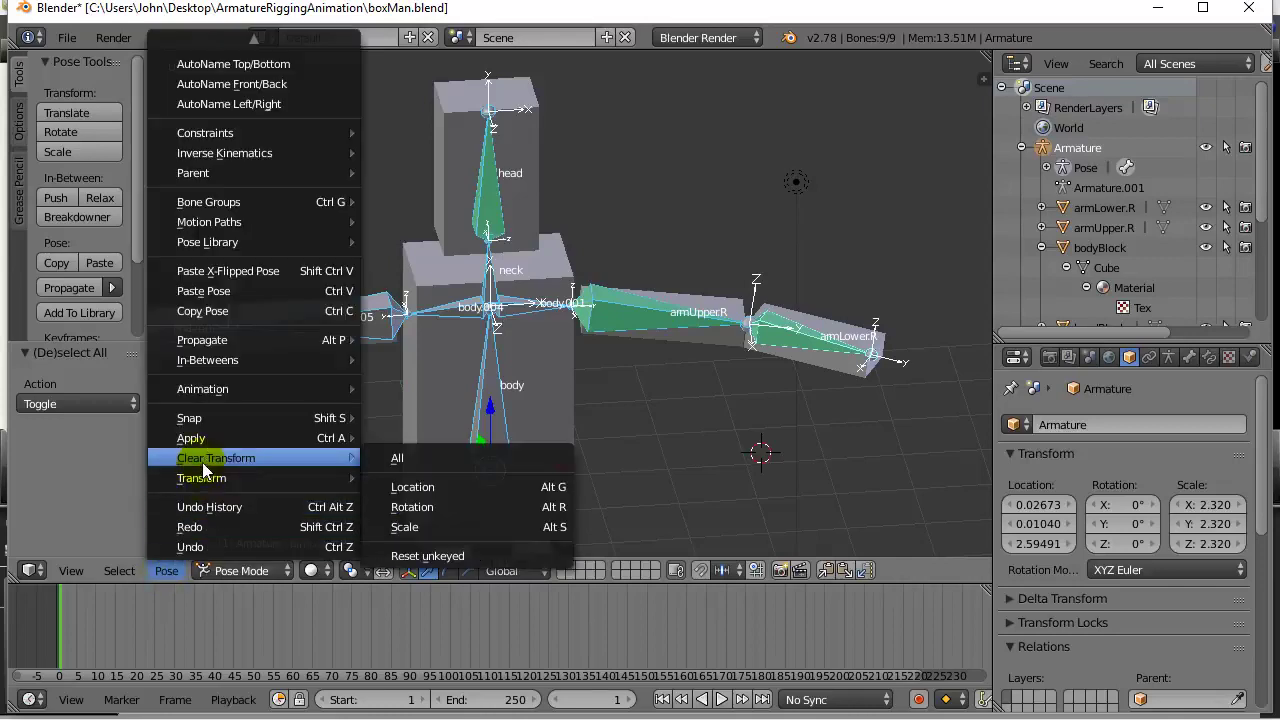
{"action": "left_click", "coordinate": [403, 458]}
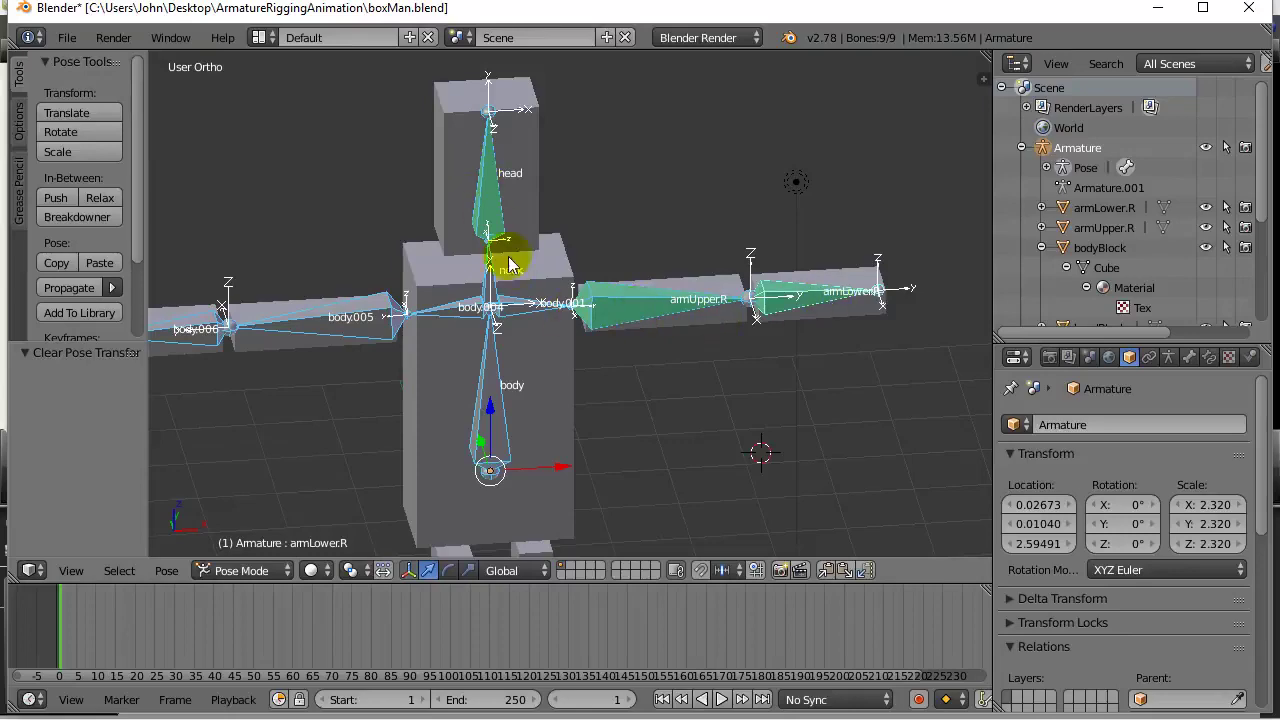
{"action": "middle_click_drag", "start_coordinate": [754, 376], "coordinate": [853, 343]}
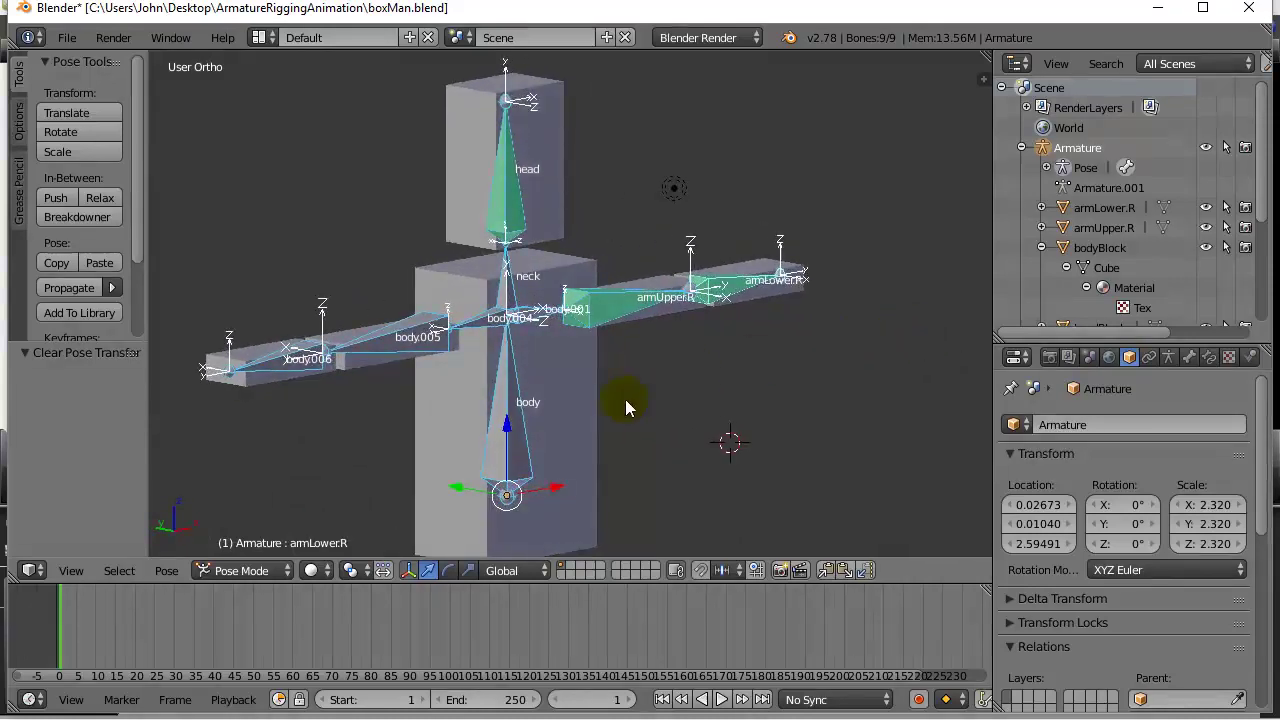
{"action": "middle_click_drag", "start_coordinate": [577, 451], "coordinate": [657, 449]}
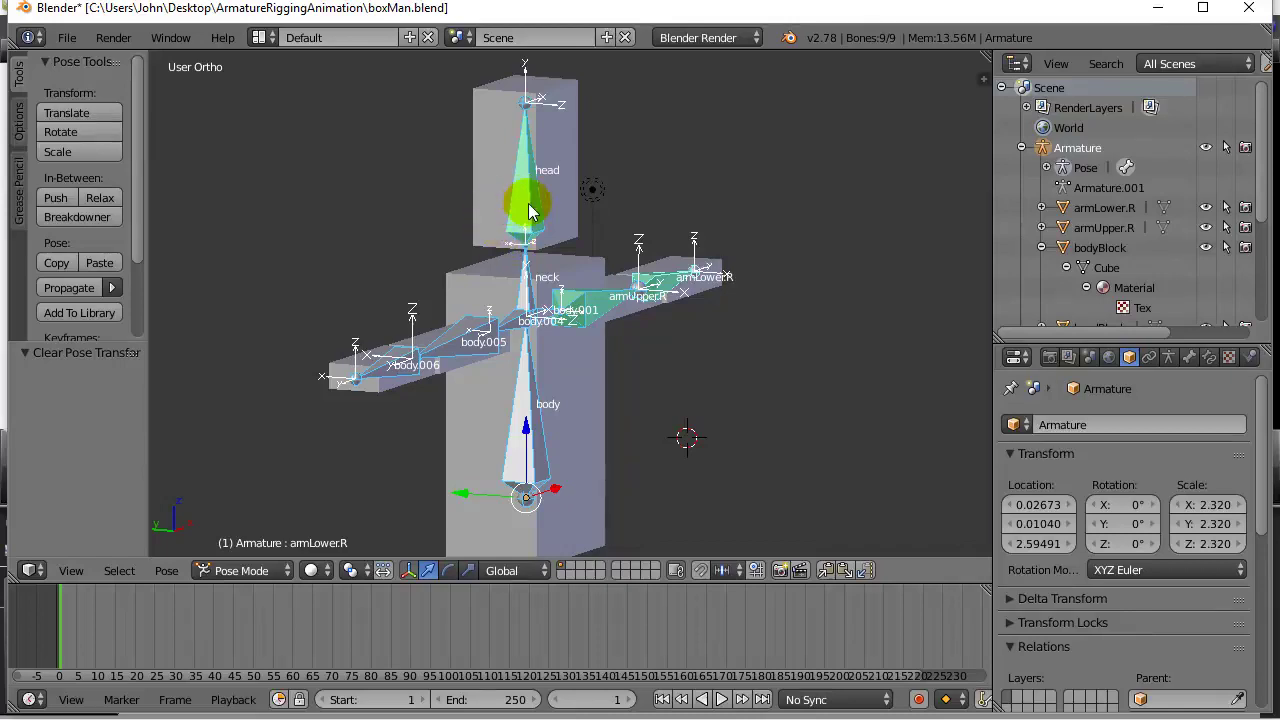
Select the head bone and insert a LocRot keyframe for it at frame 1
{"action": "right_click", "coordinate": [533, 213]}
{"action": "right_click", "coordinate": [524, 208]}
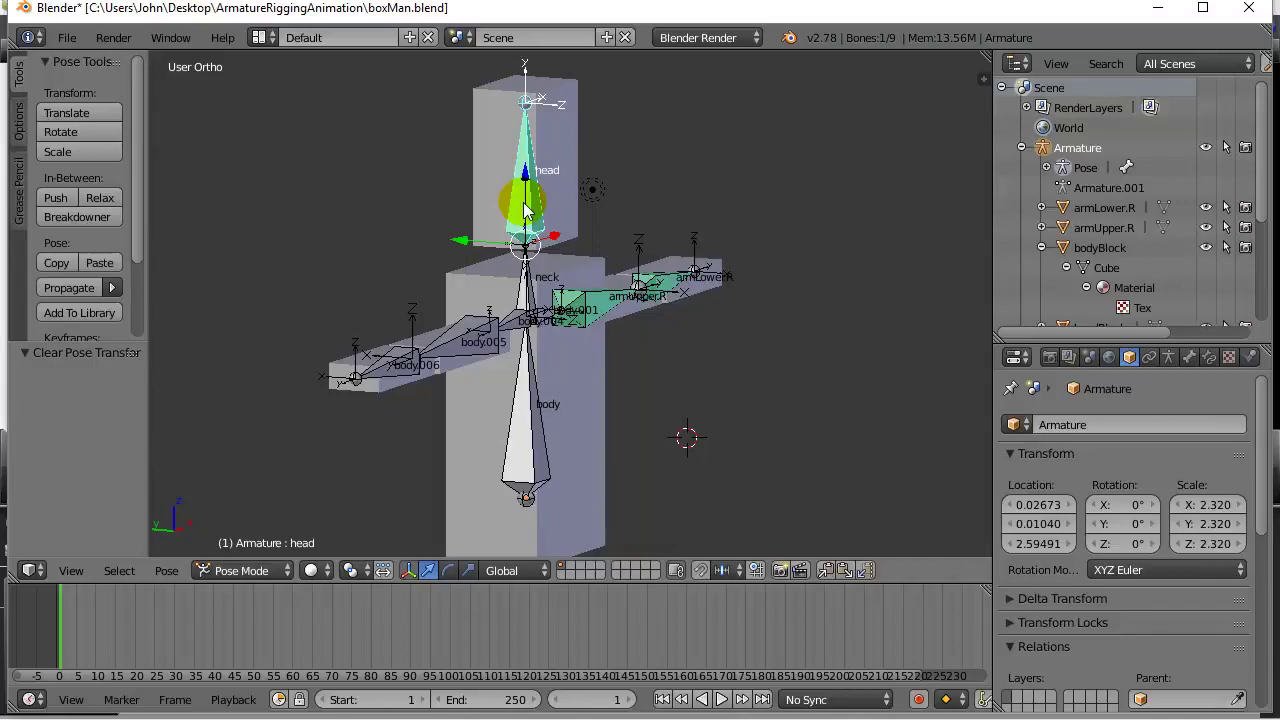
{"action": "key", "text": "i"}
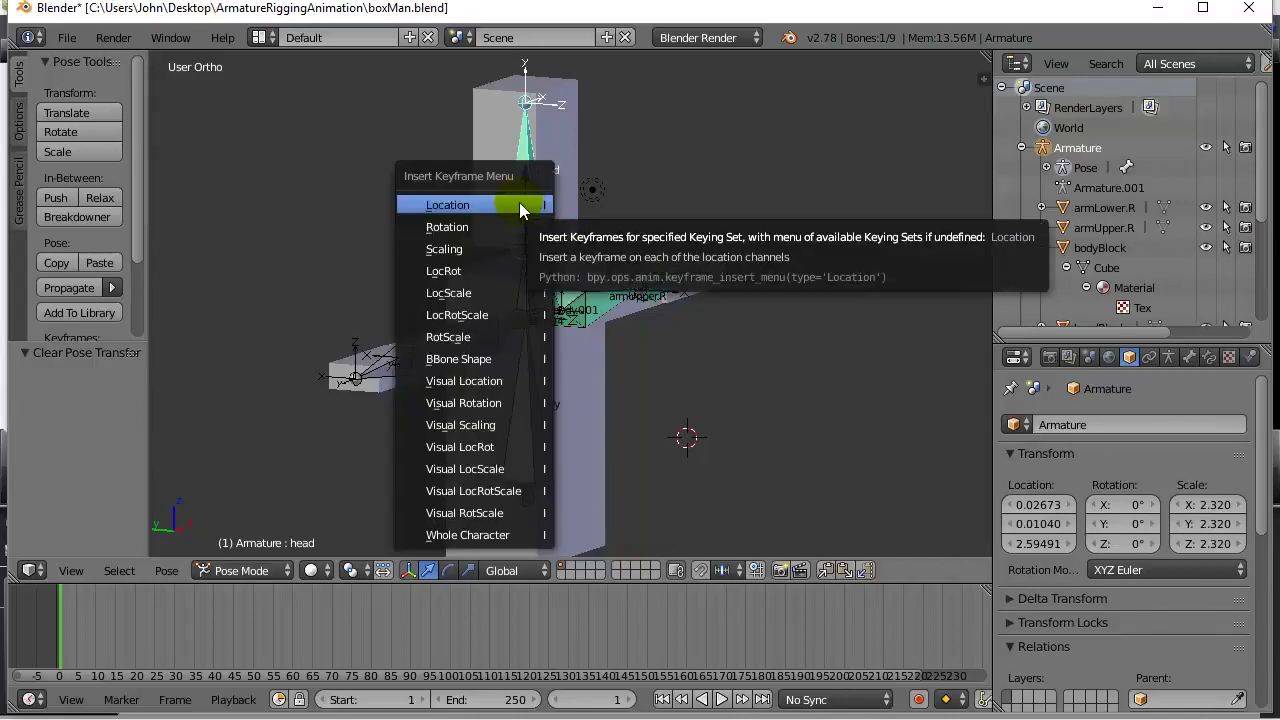
{"action": "left_click", "coordinate": [454, 271]}
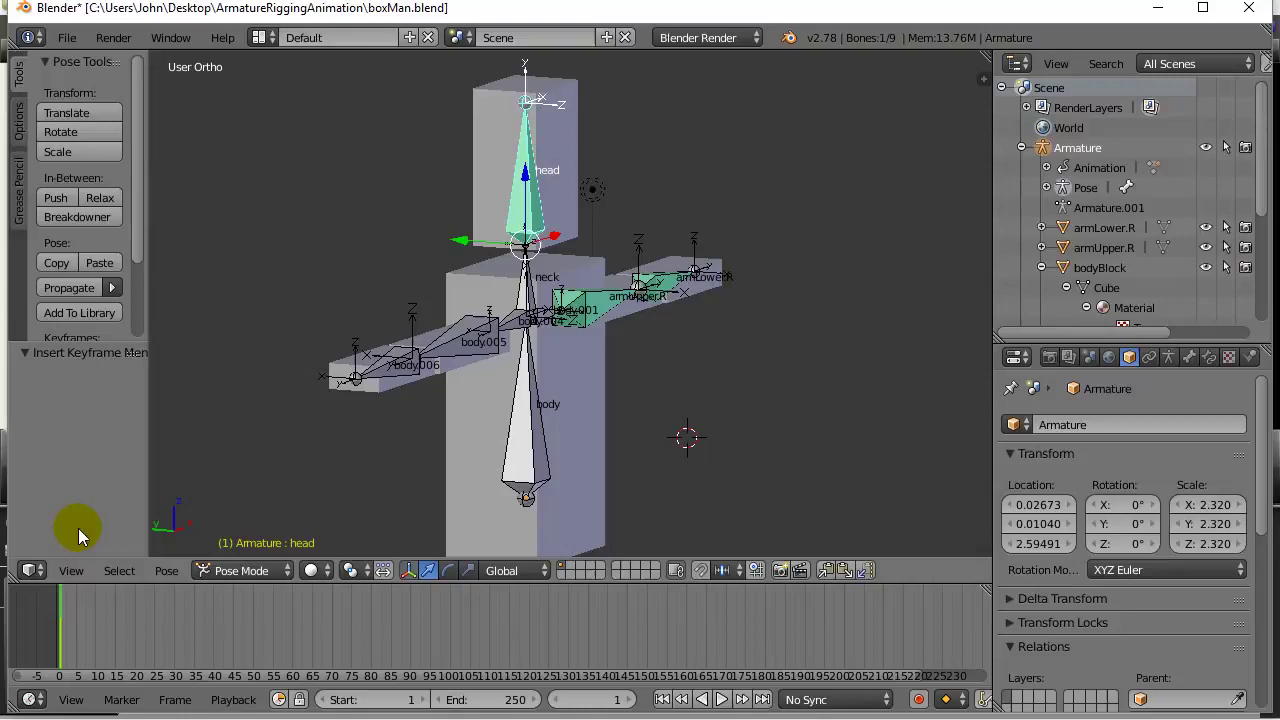
{"action": "left_click", "coordinate": [31, 570]}
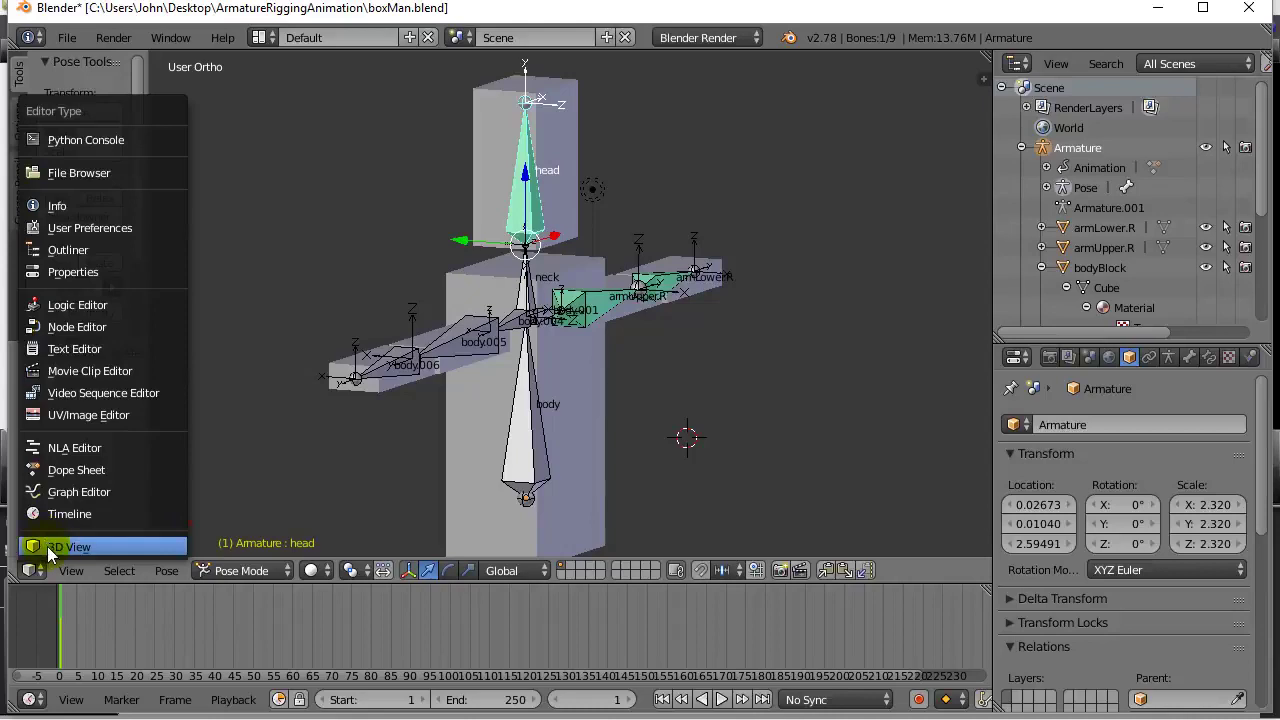
{"action": "left_click", "coordinate": [61, 468]}
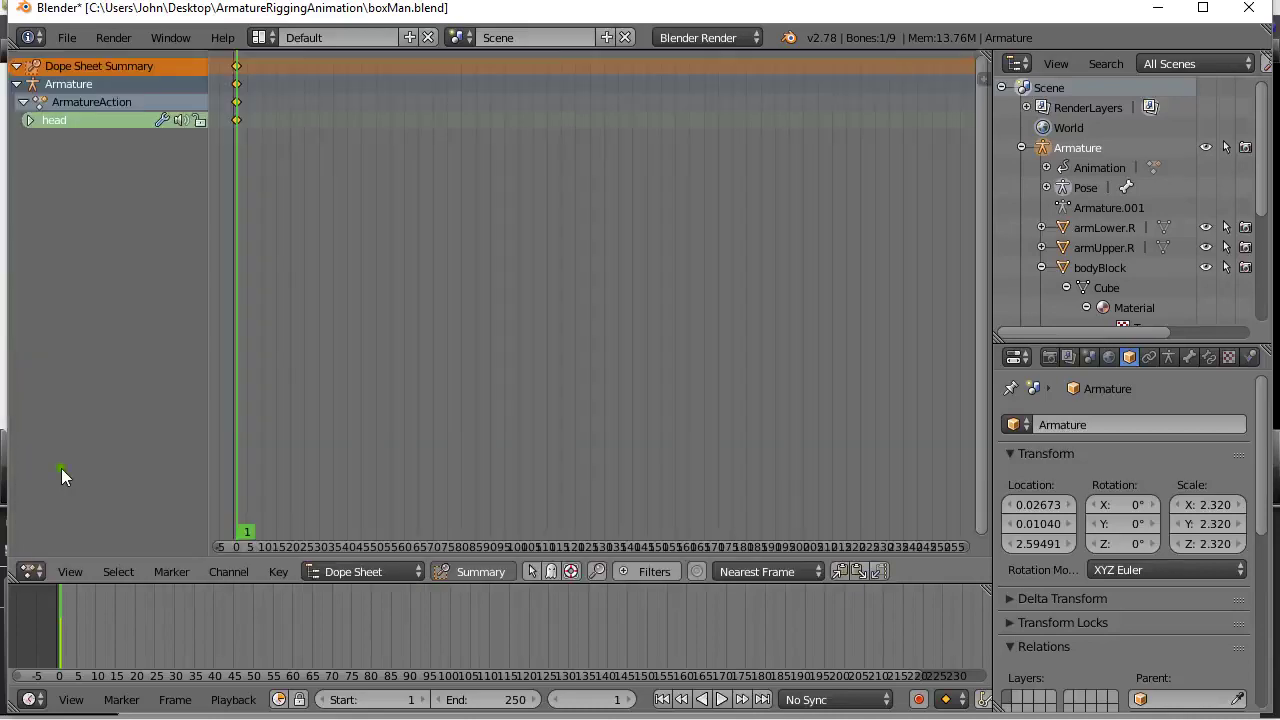
{"action": "left_click", "coordinate": [31, 119]}
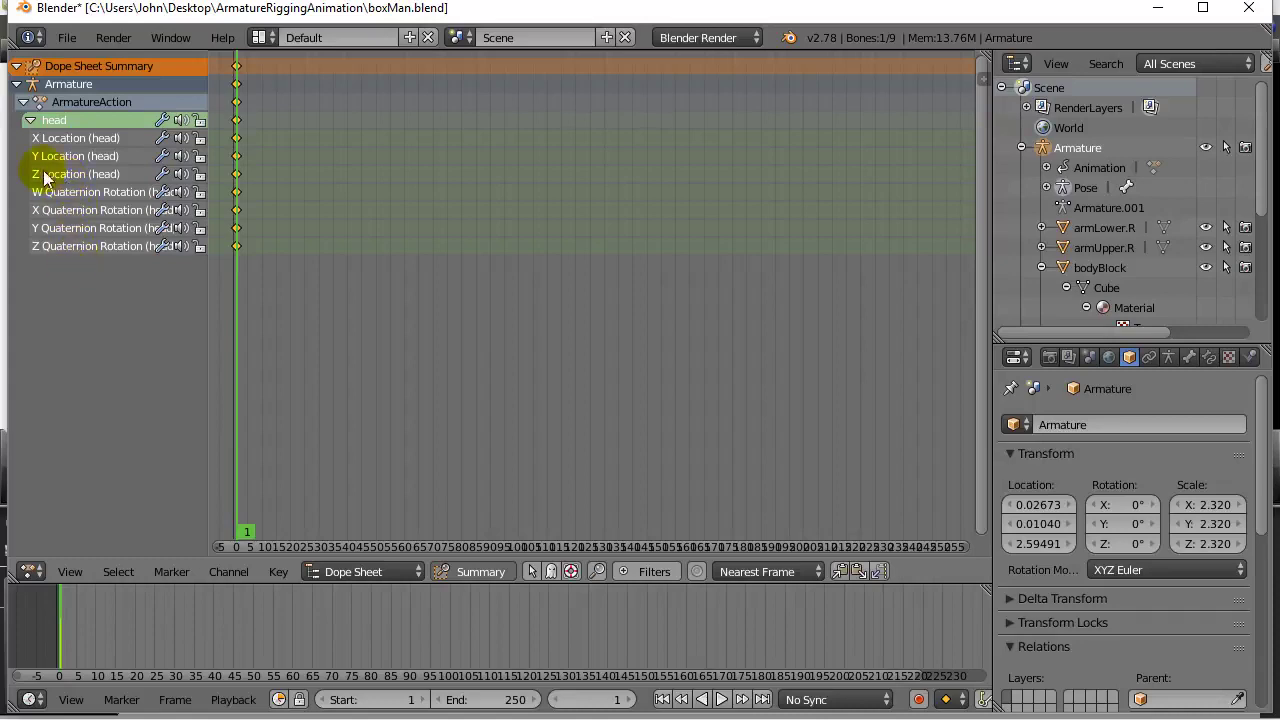
{"action": "left_click", "coordinate": [30, 121]}
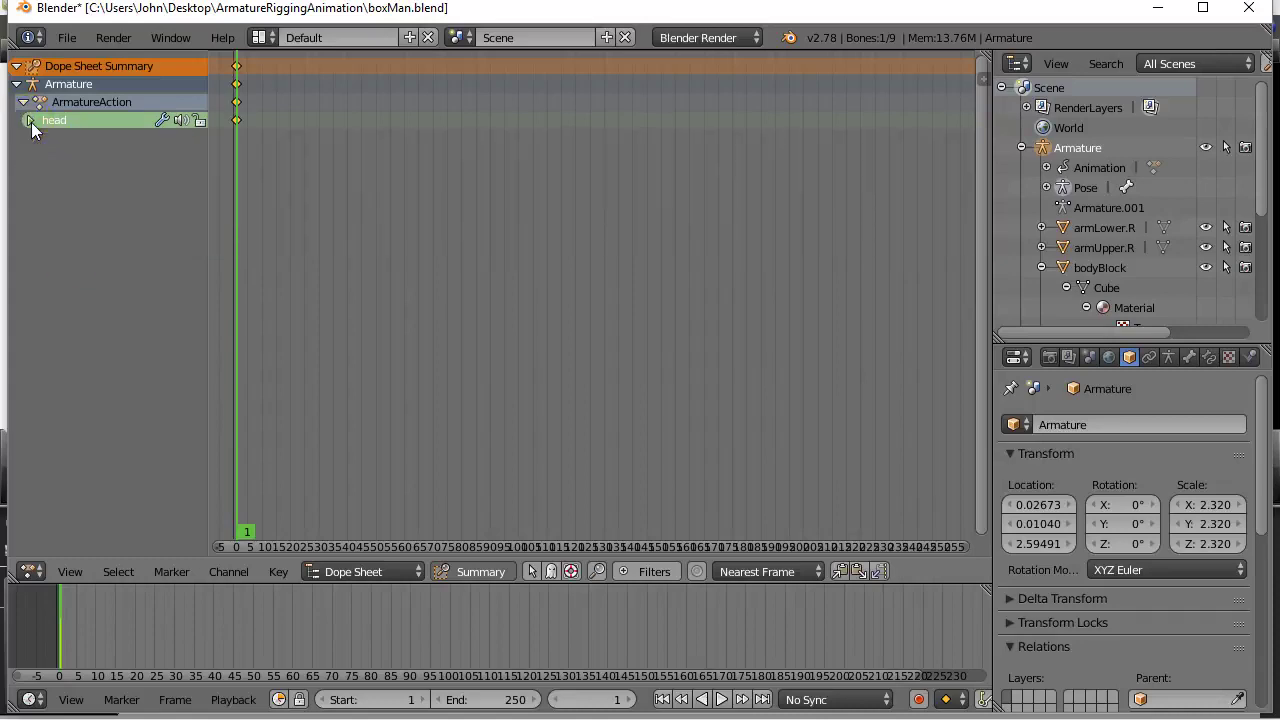
{"action": "left_click", "coordinate": [31, 571]}
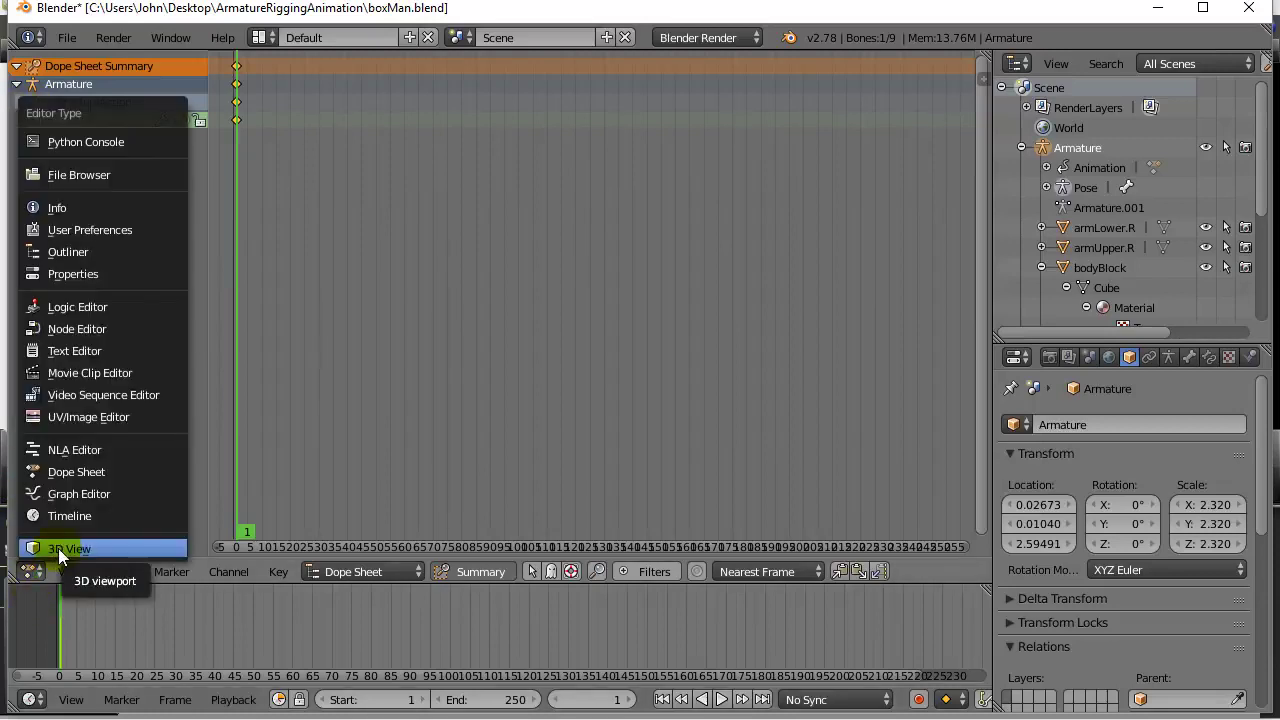
{"action": "left_click", "coordinate": [58, 548]}
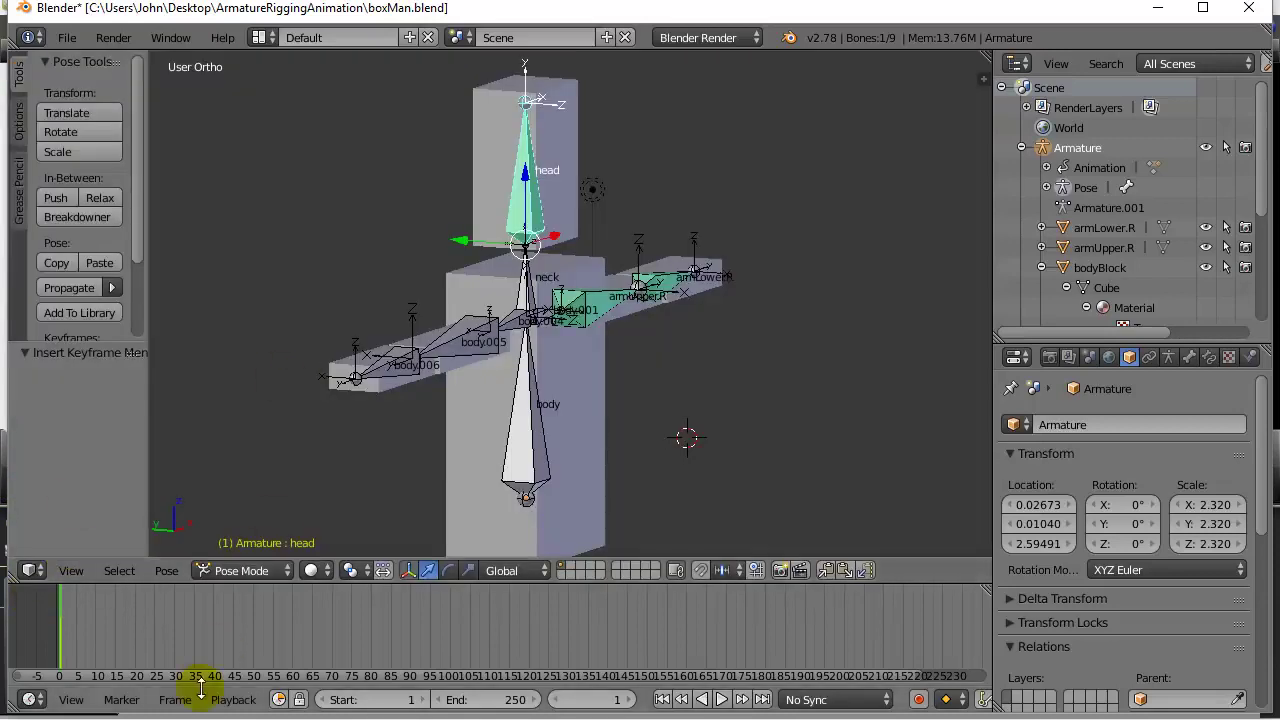
At frame 15, rotate the head bone about 85°
{"action": "key", "text": "alt+a"}
{"action": "mouse_move", "coordinate": [107, 646]}
{"action": "left_mouse_down"}
{"action": "mouse_move", "coordinate": [132, 645]}
{"action": "mouse_move", "coordinate": [114, 645]}
{"action": "left_mouse_up"}
{"action": "key", "text": "alt+a"}
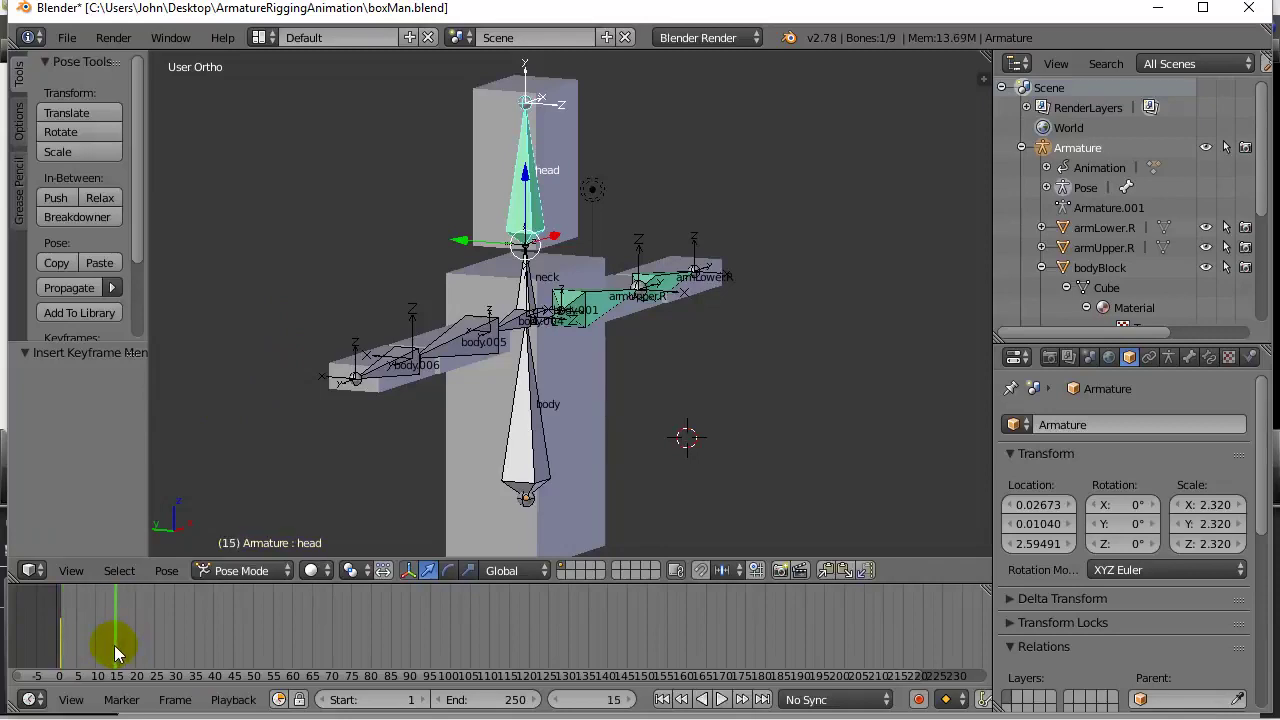
{"action": "left_click", "coordinate": [530, 210]}
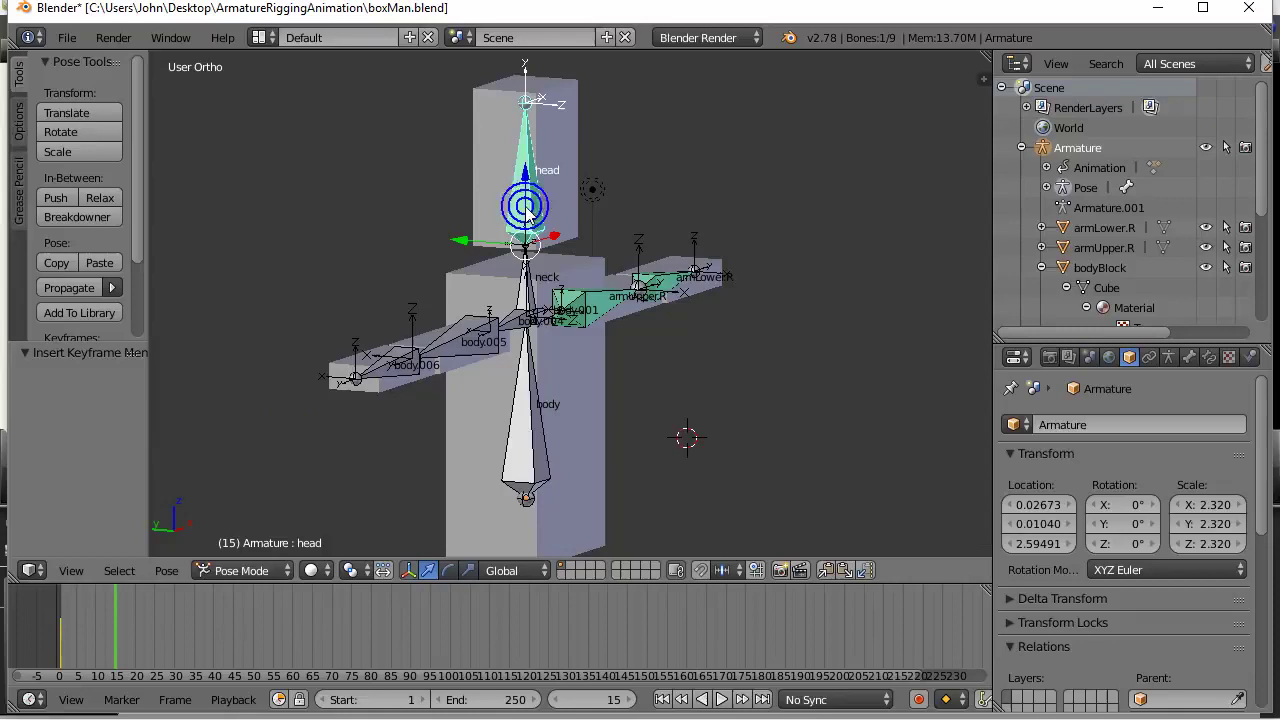
{"action": "key", "text": "r"}
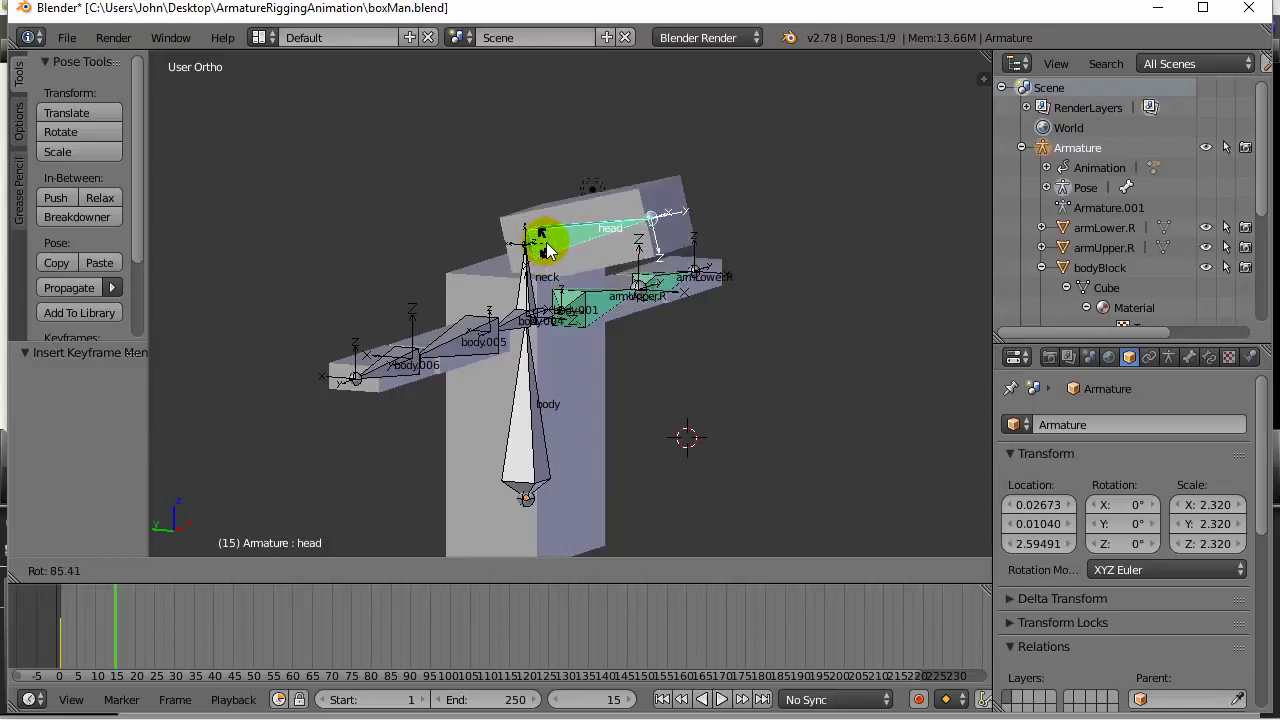
{"action": "left_click", "coordinate": [546, 250]}
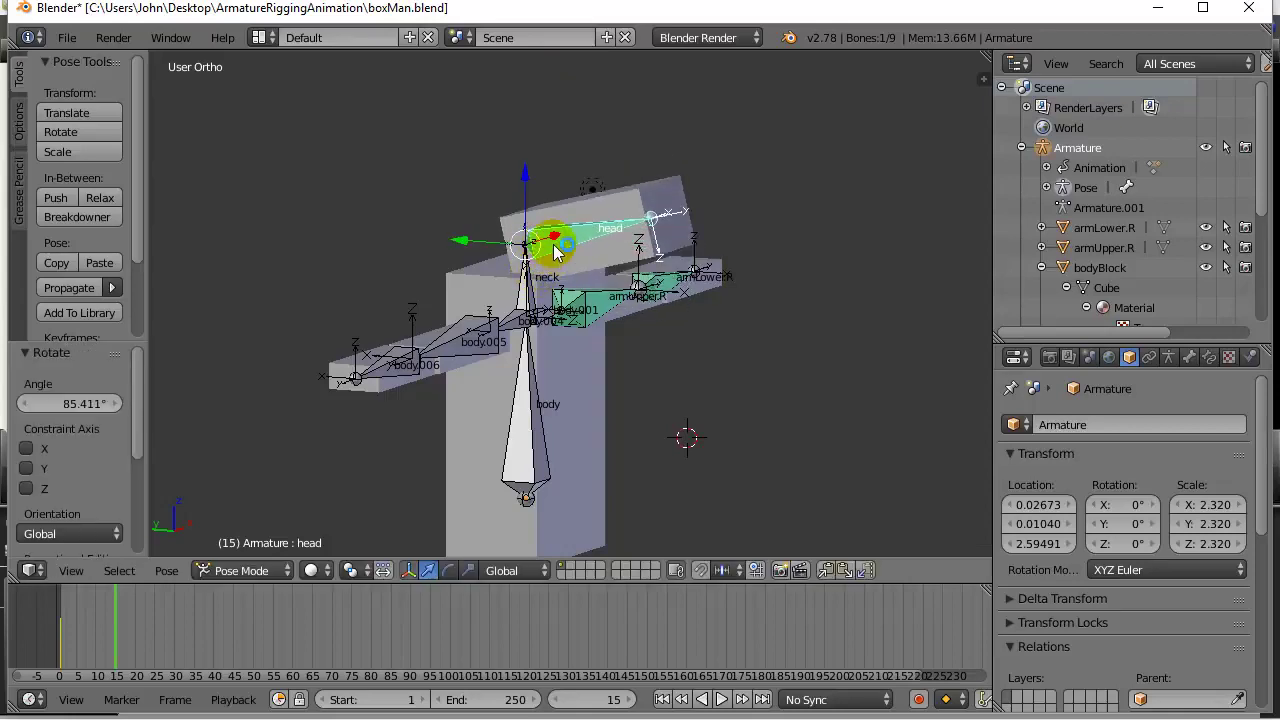
Key the head's location and rotation at frame 15, then go to frame 30 and start rotating it back
{"action": "key", "text": "i"}
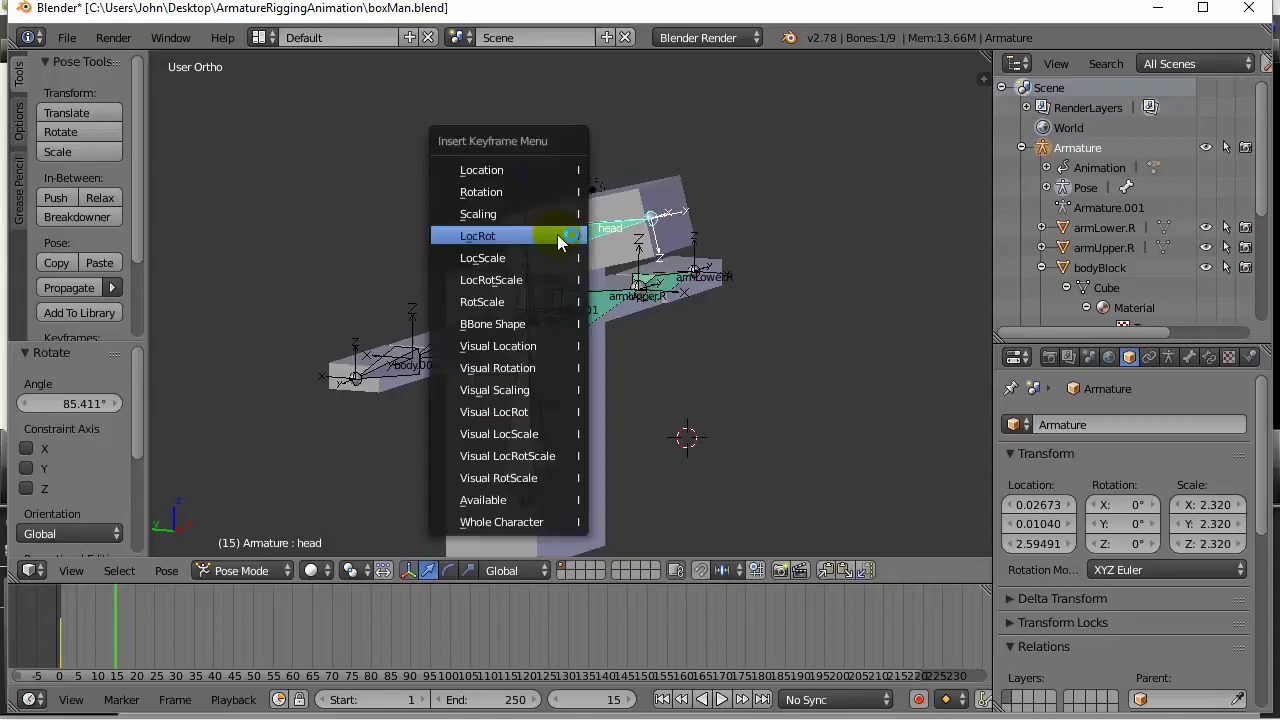
{"action": "left_click", "coordinate": [485, 238]}
{"action": "left_click_drag", "start_coordinate": [115, 638], "coordinate": [175, 638]}
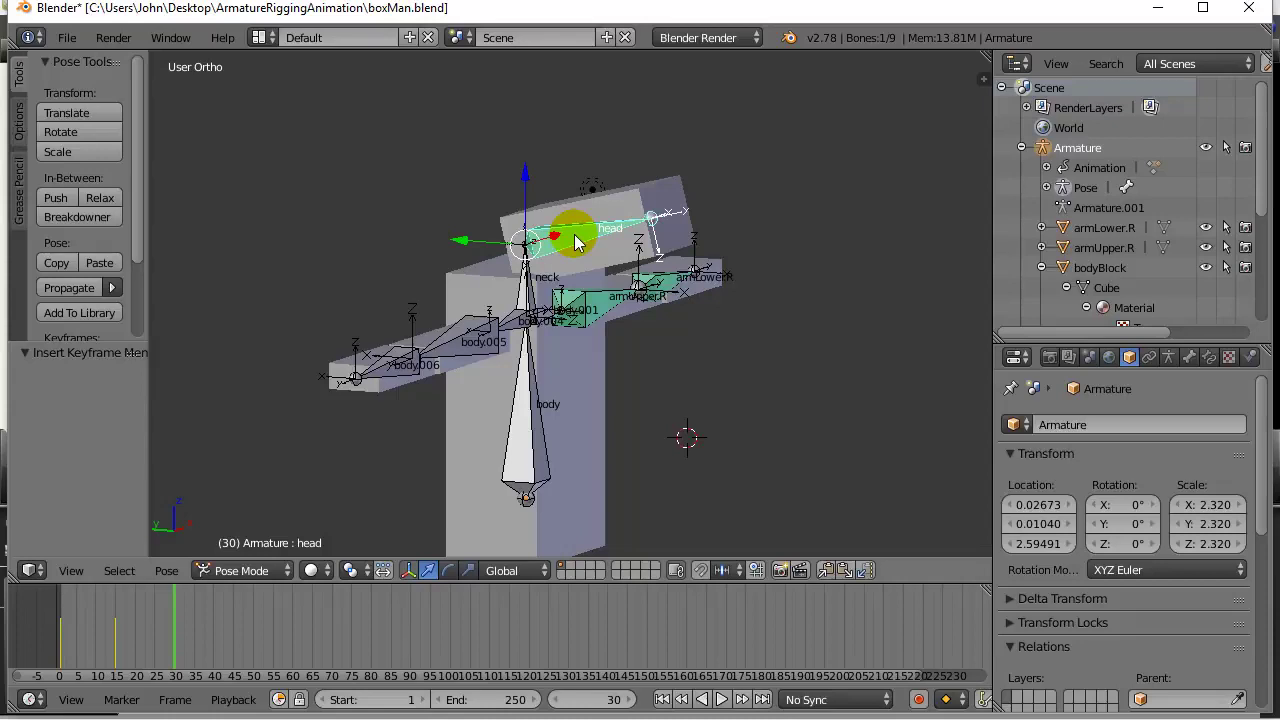
{"action": "key", "text": "r"}
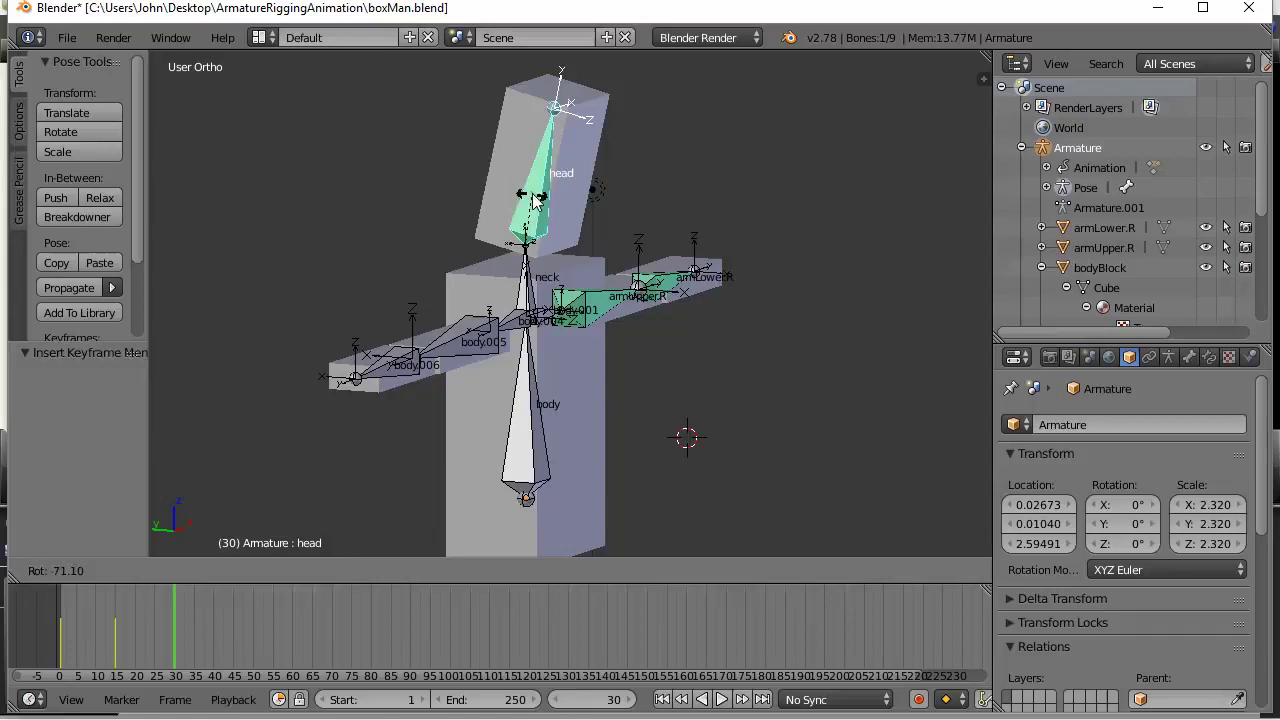
Clear all transforms on the head bone so it stands upright at frame 30
{"action": "left_click", "coordinate": [533, 198]}
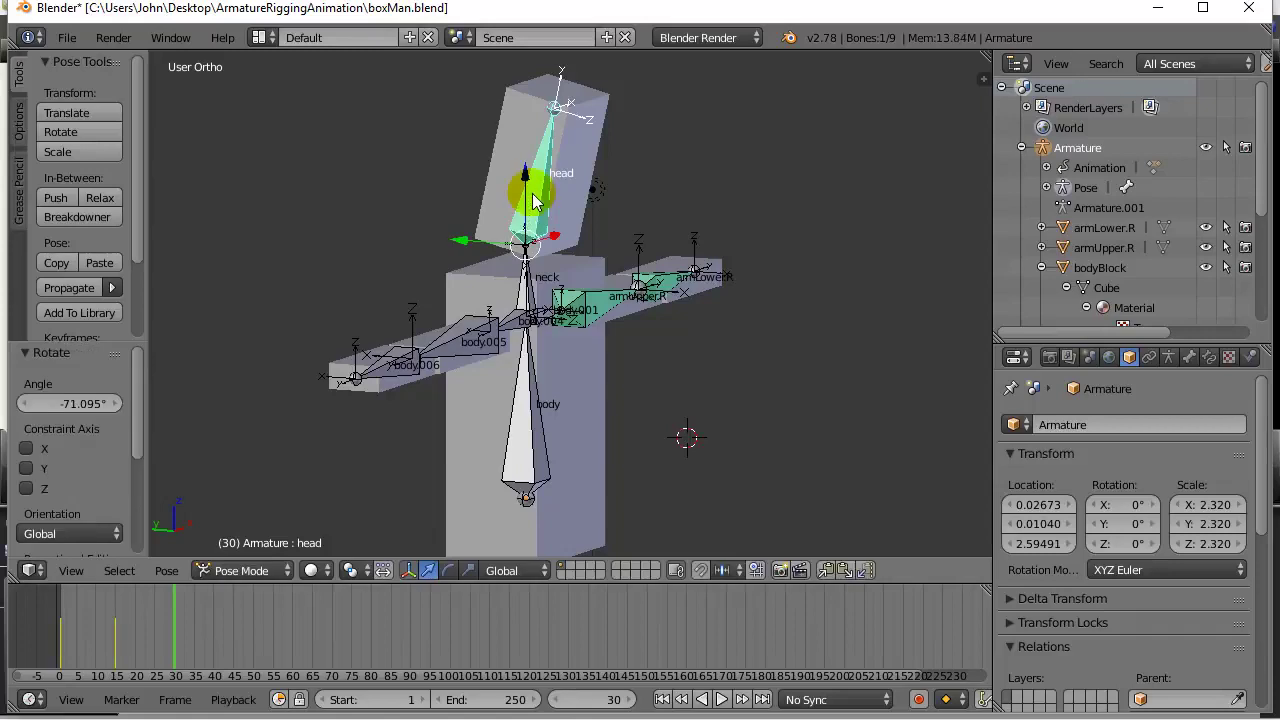
{"action": "left_click", "coordinate": [168, 571]}
{"action": "mouse_move", "coordinate": [201, 456]}
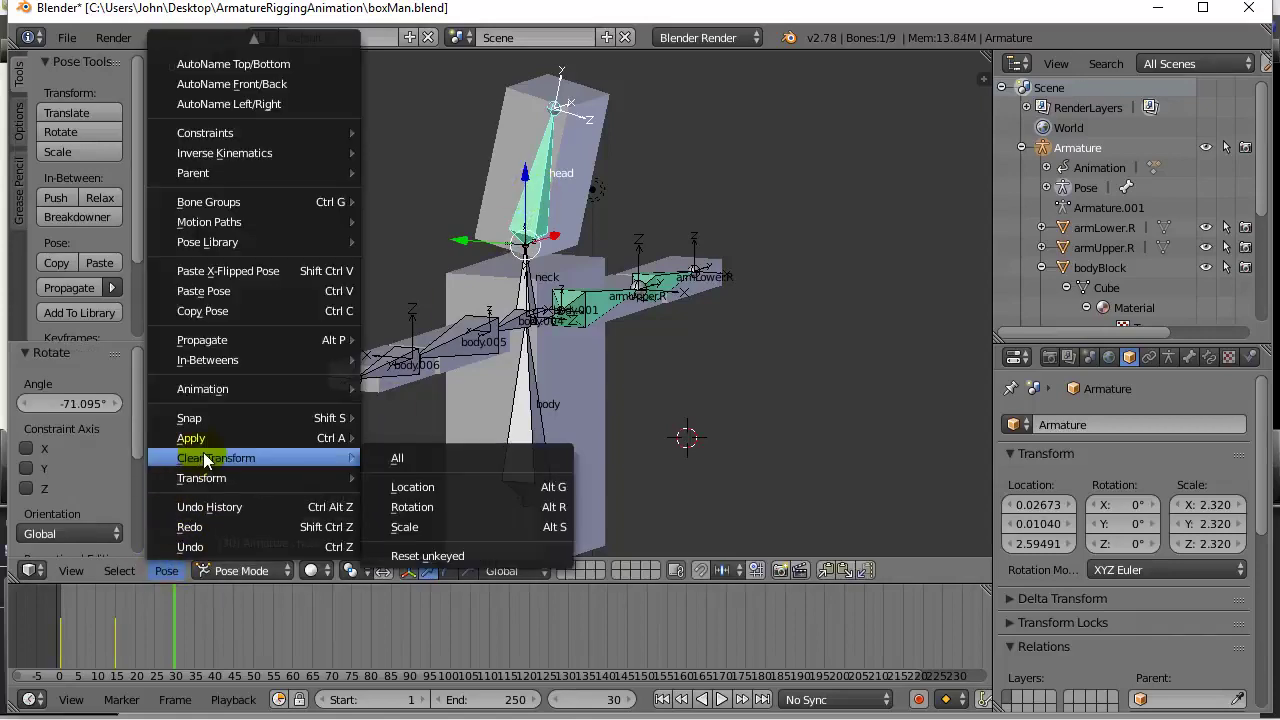
{"action": "left_click", "coordinate": [390, 457]}
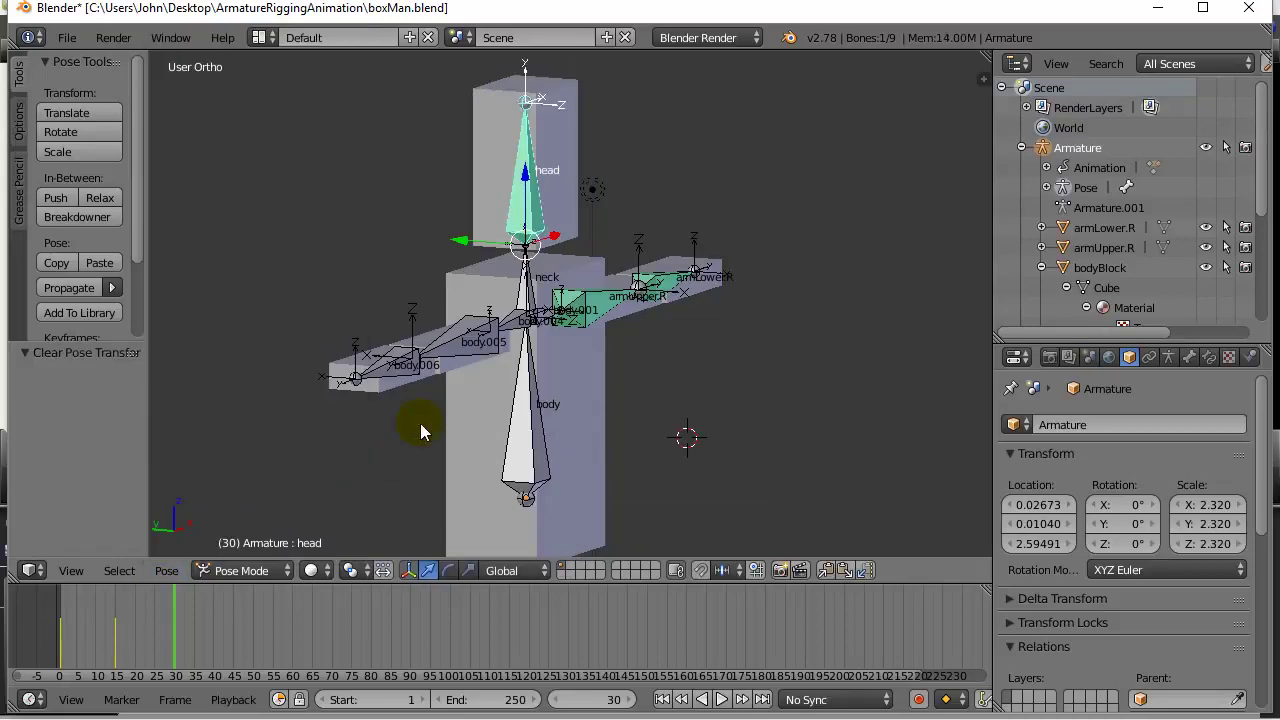
Key the head's LocRot at frame 30, then scrub back to frame 1
{"action": "right_click", "coordinate": [528, 192]}
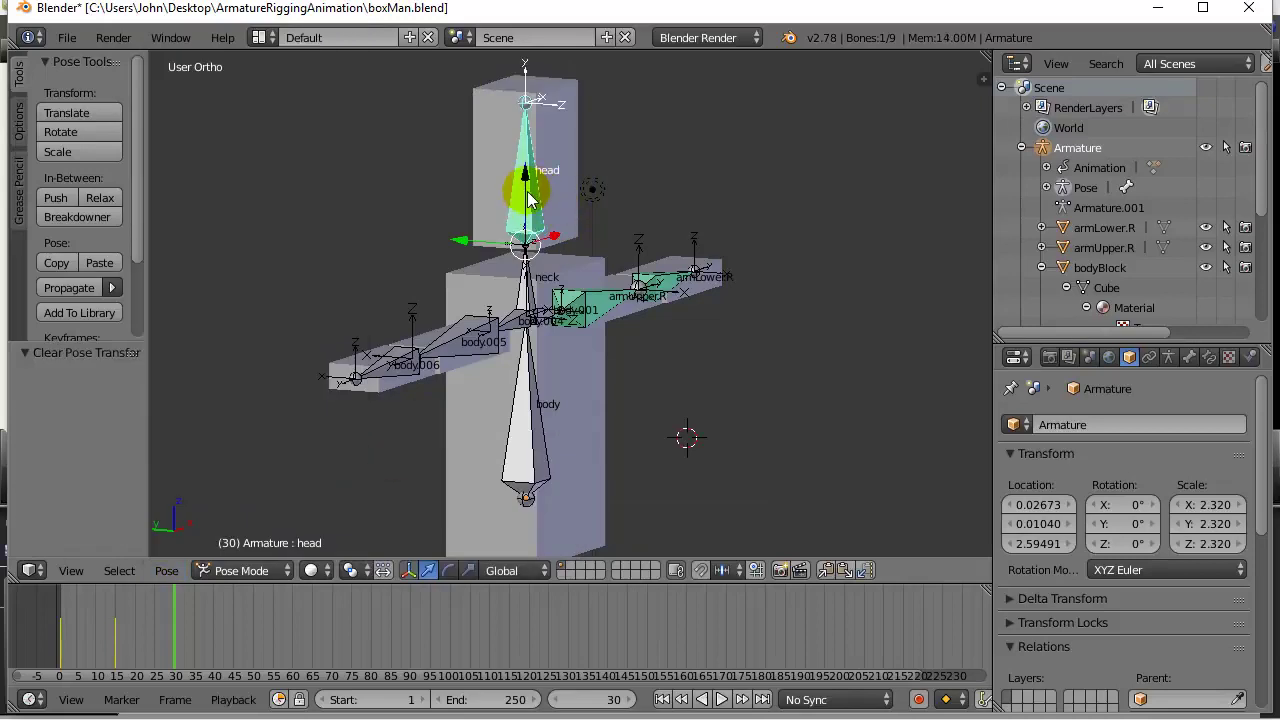
{"action": "key", "text": "i"}
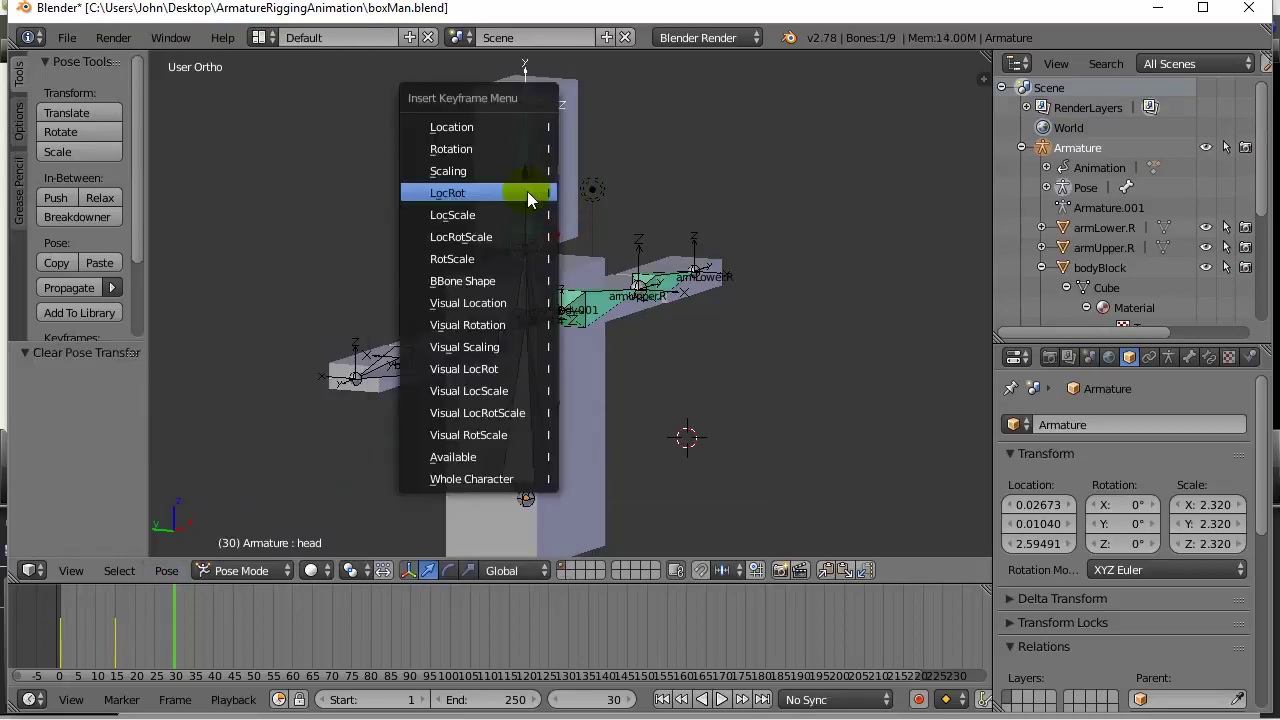
{"action": "left_click", "coordinate": [460, 192]}
{"action": "left_click", "coordinate": [176, 612]}
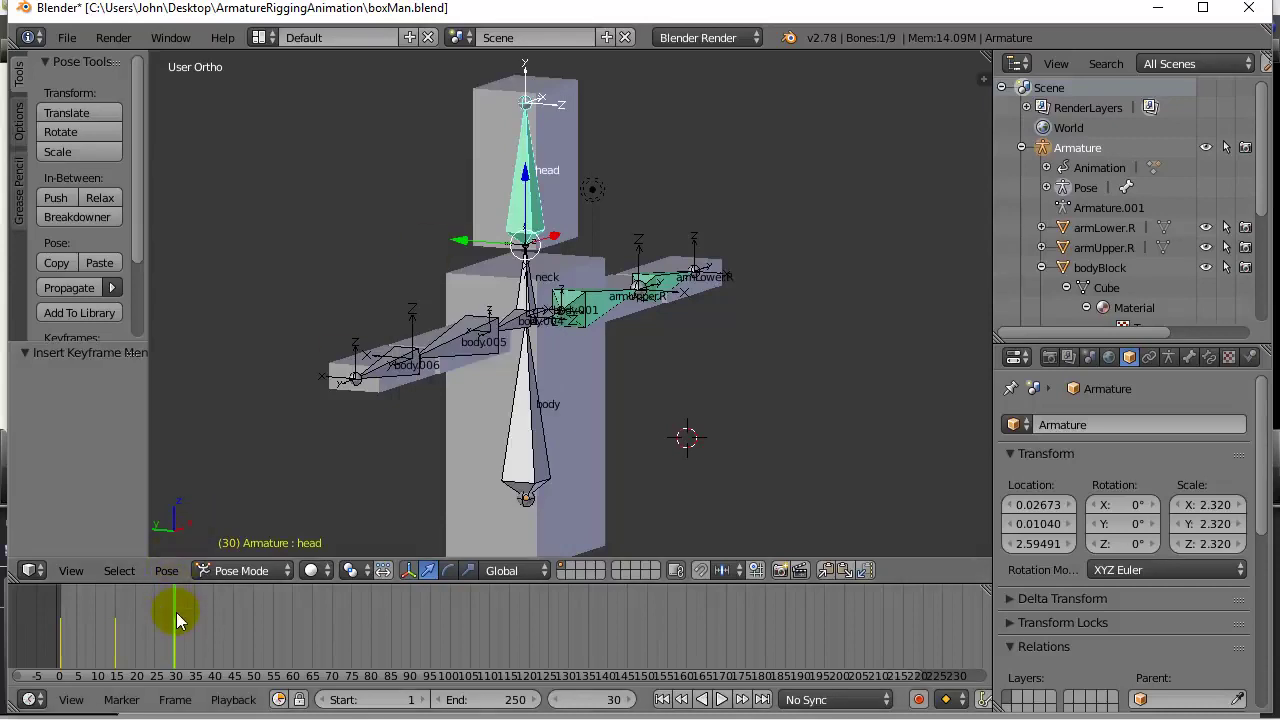
{"action": "left_click_drag", "start_coordinate": [176, 612], "coordinate": [63, 625]}
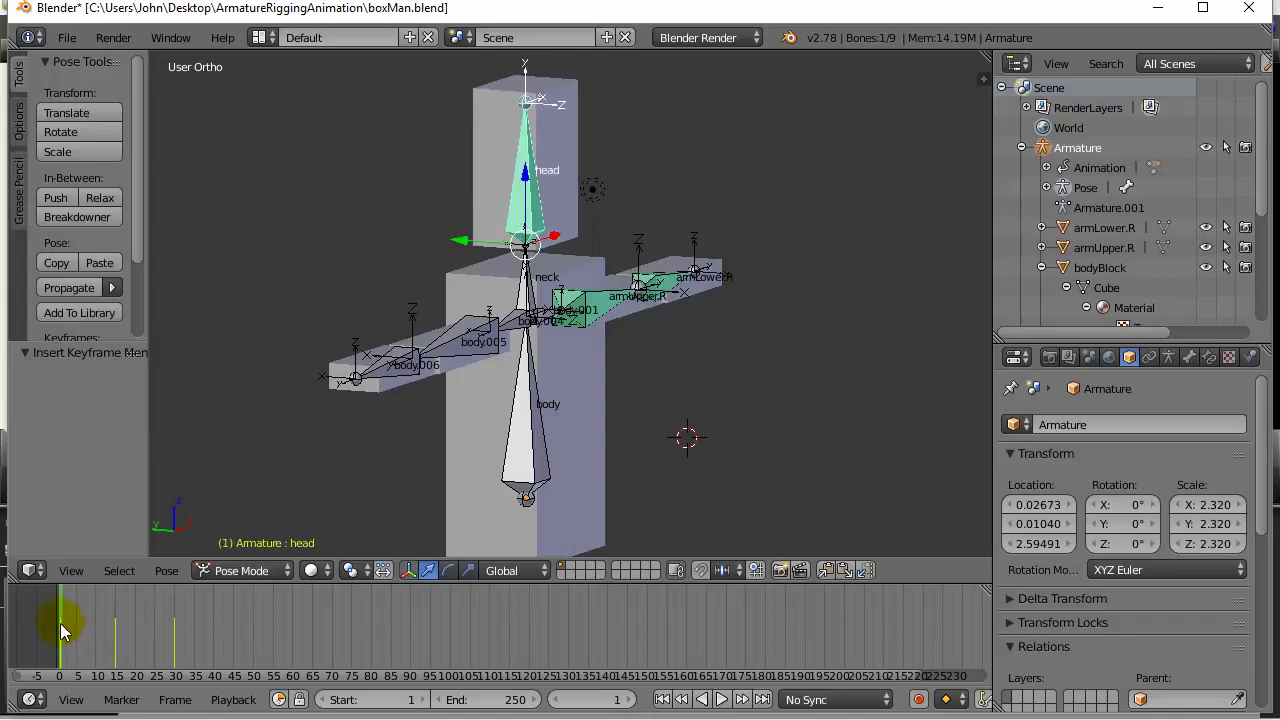
Switch the main area to the Dope Sheet and scrub to check the head keyframes
{"action": "left_click", "coordinate": [43, 567]}
{"action": "left_click", "coordinate": [60, 470]}
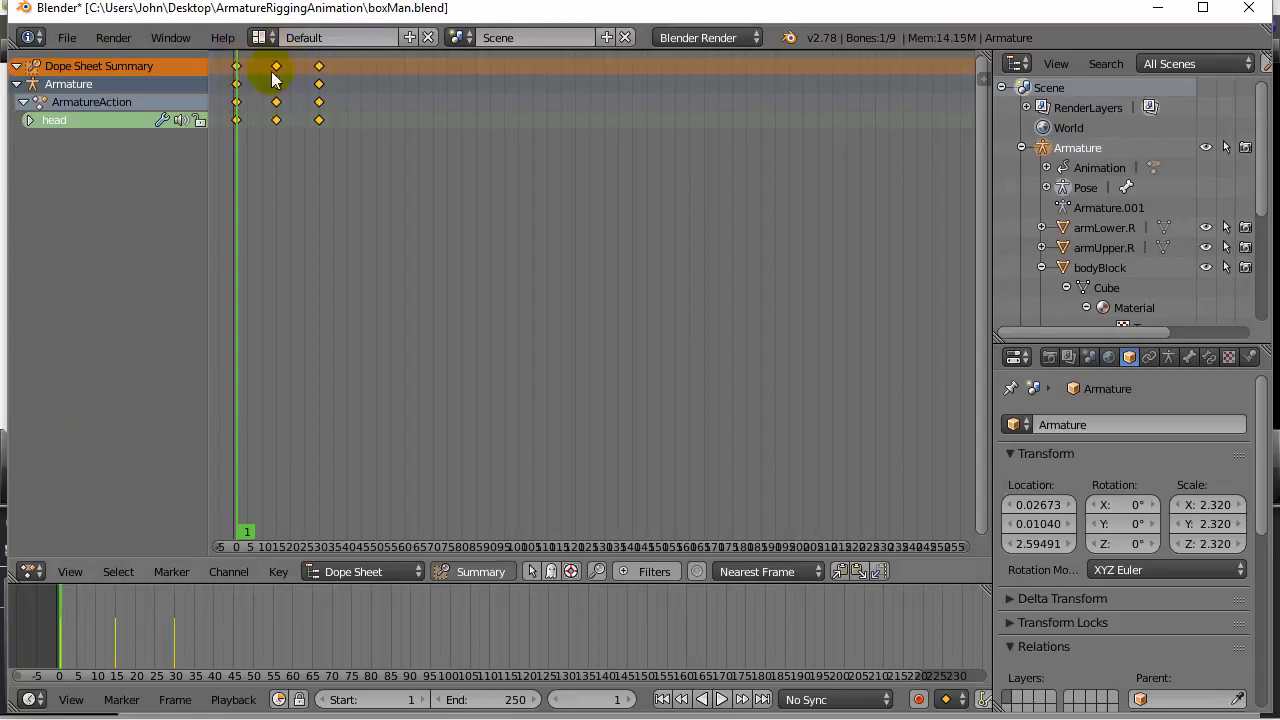
{"action": "left_click_drag", "start_coordinate": [262, 509], "coordinate": [234, 514]}
Return to the 3D View, play and stop the head bob, then set Front Ortho view
{"action": "left_click", "coordinate": [31, 571]}
{"action": "left_click", "coordinate": [60, 546]}
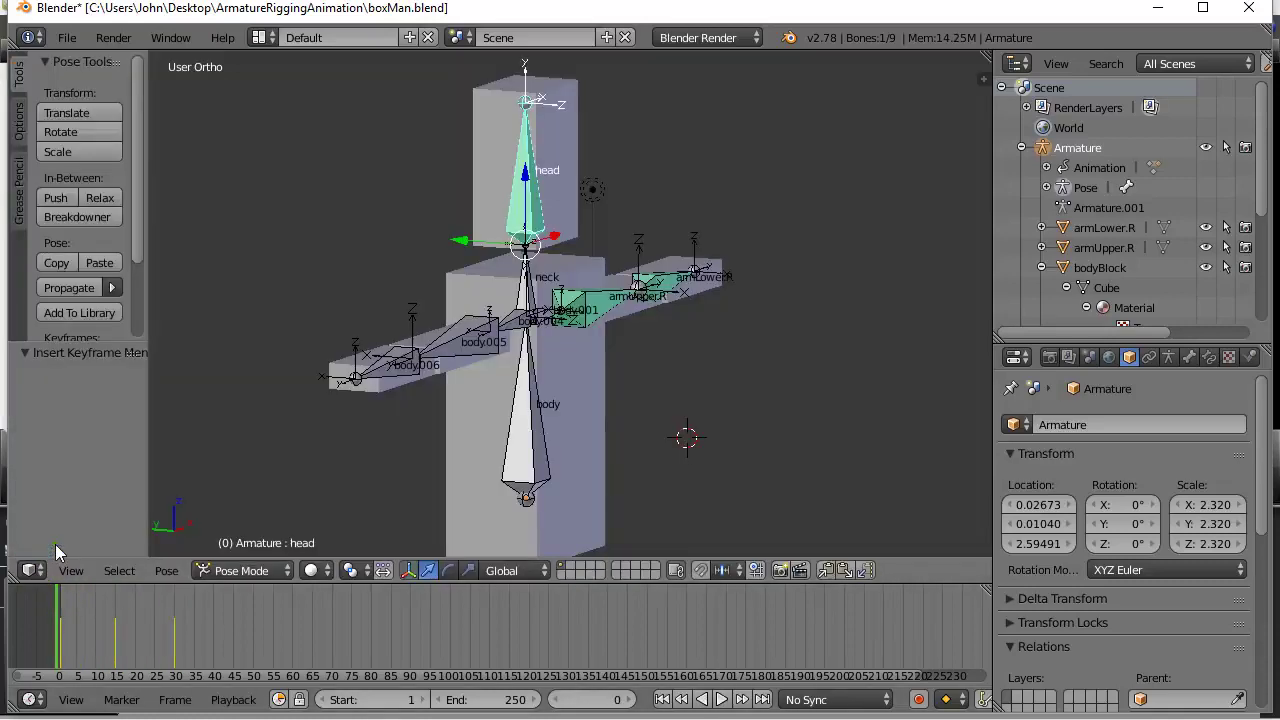
{"action": "left_click", "coordinate": [716, 701]}
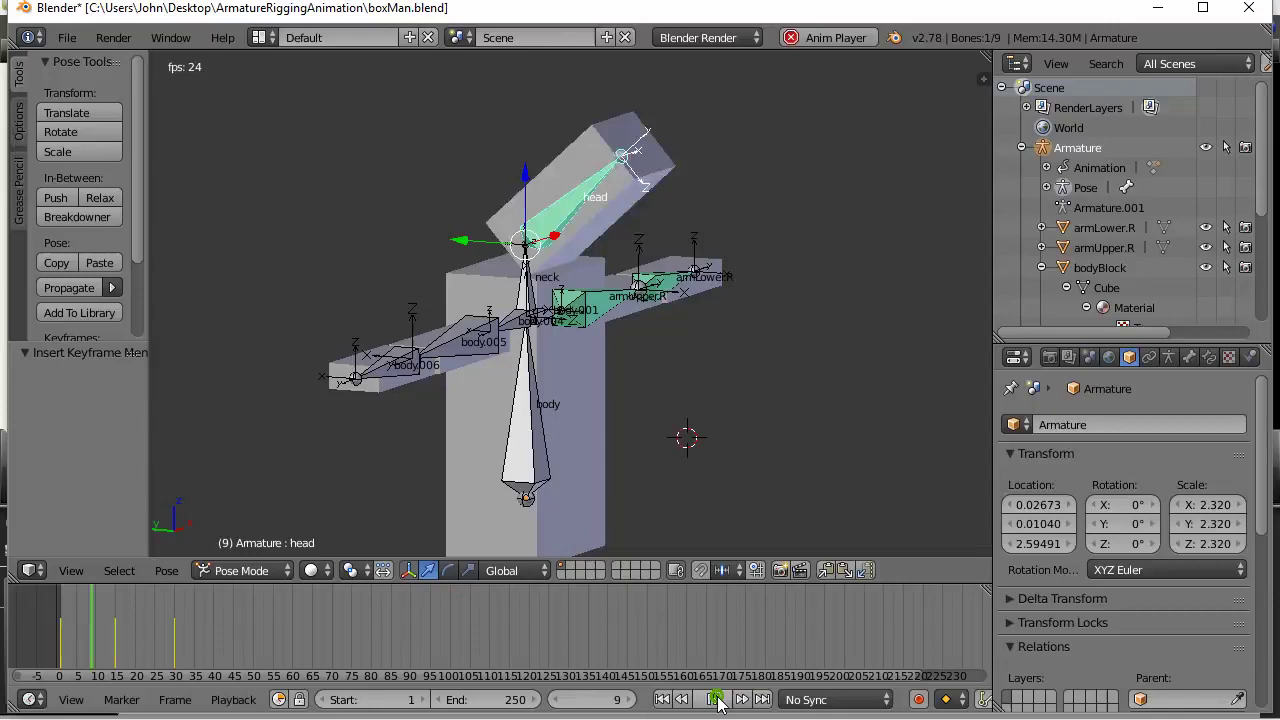
{"action": "left_click", "coordinate": [716, 701]}
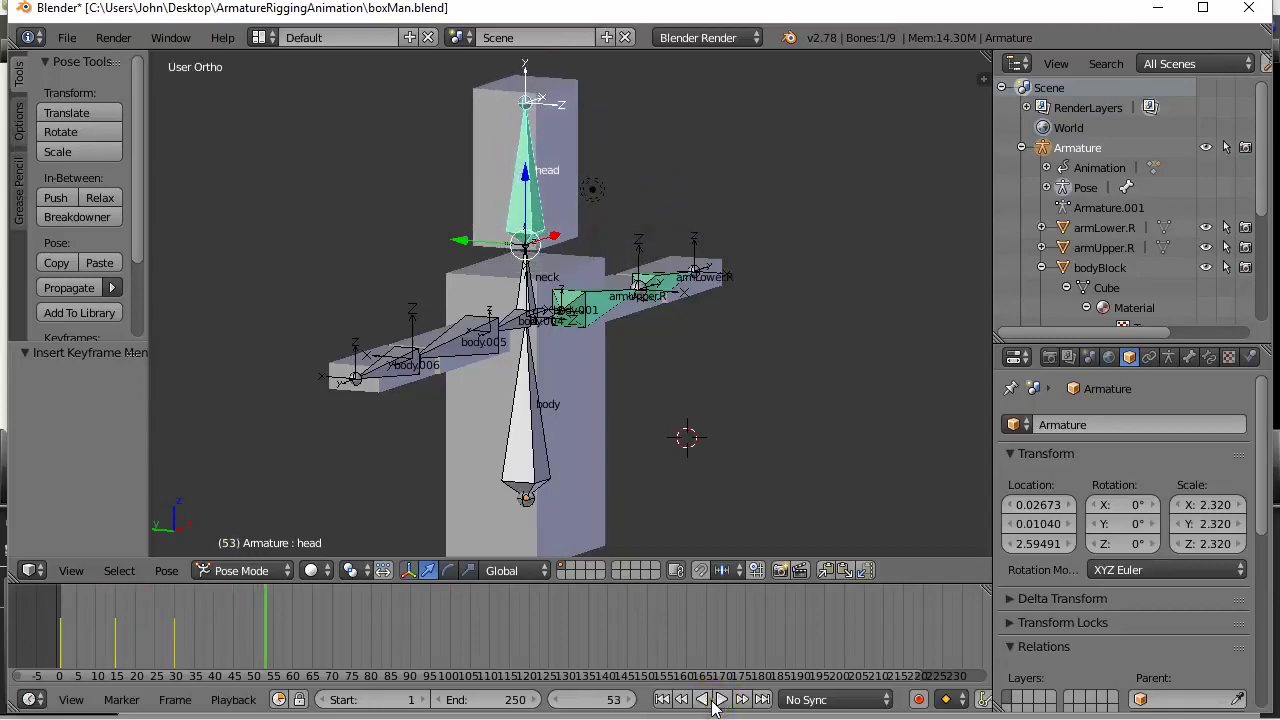
{"action": "middle_click_drag", "start_coordinate": [774, 478], "coordinate": [659, 516]}
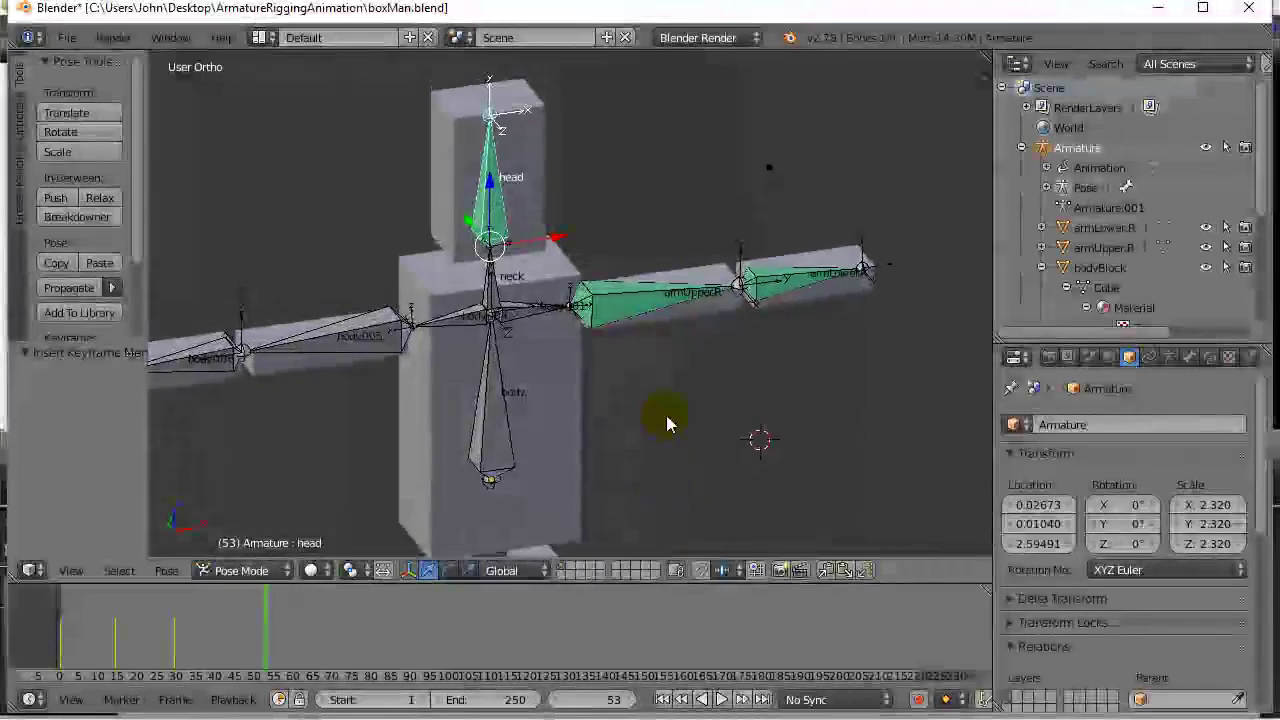
{"action": "key", "text": "KP_1"}
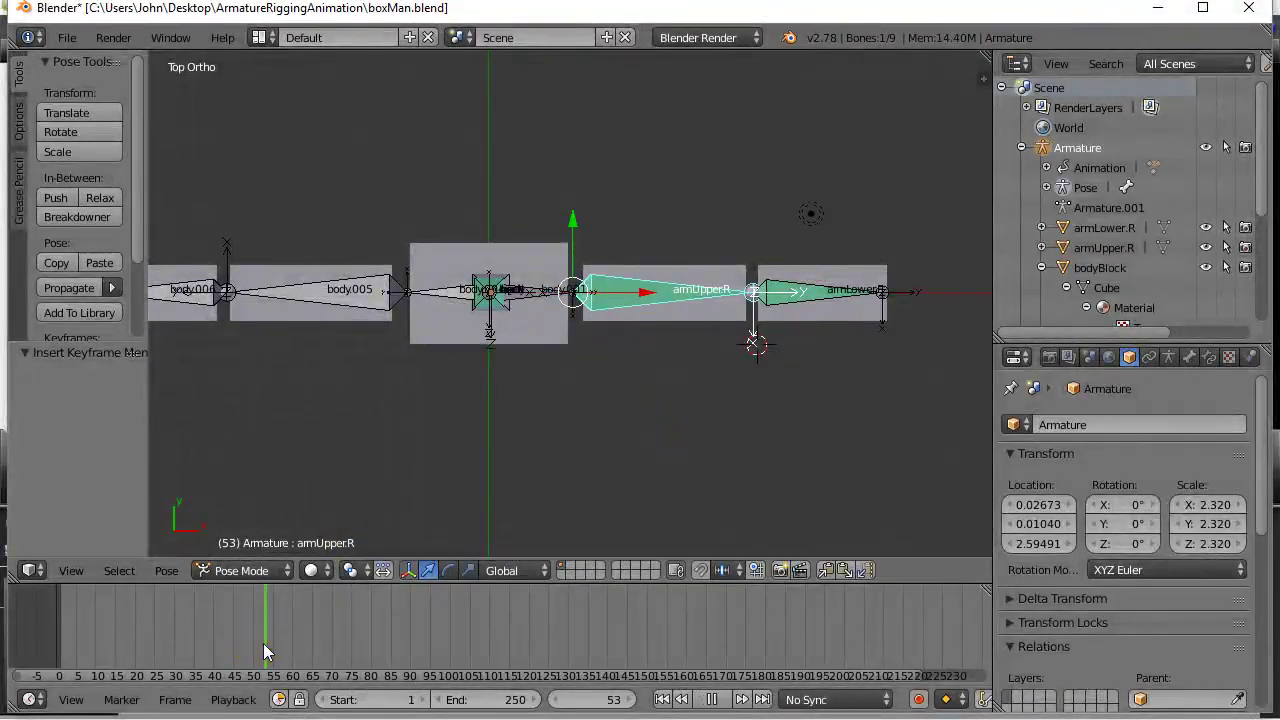
Stop playback at frame 1 and select the head bone
{"action": "left_click_drag", "start_coordinate": [263, 652], "coordinate": [61, 651]}
{"action": "key", "text": "alt+a"}
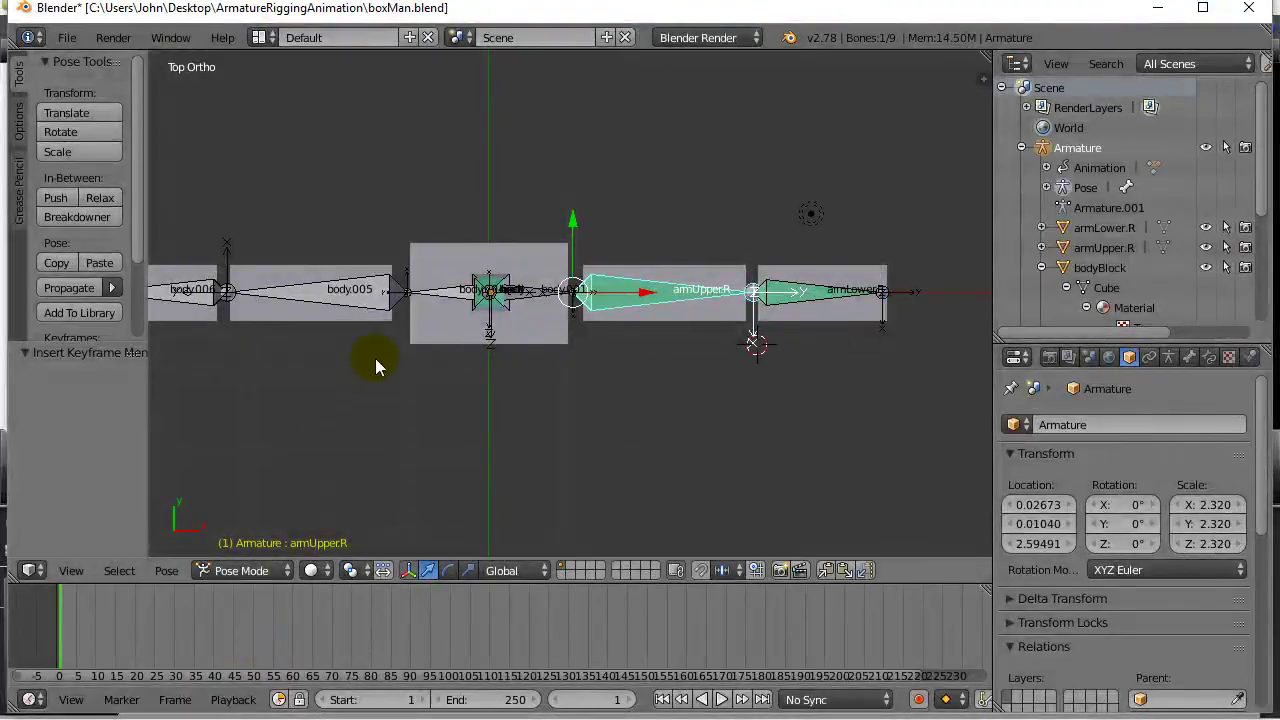
{"action": "right_click", "coordinate": [489, 292]}
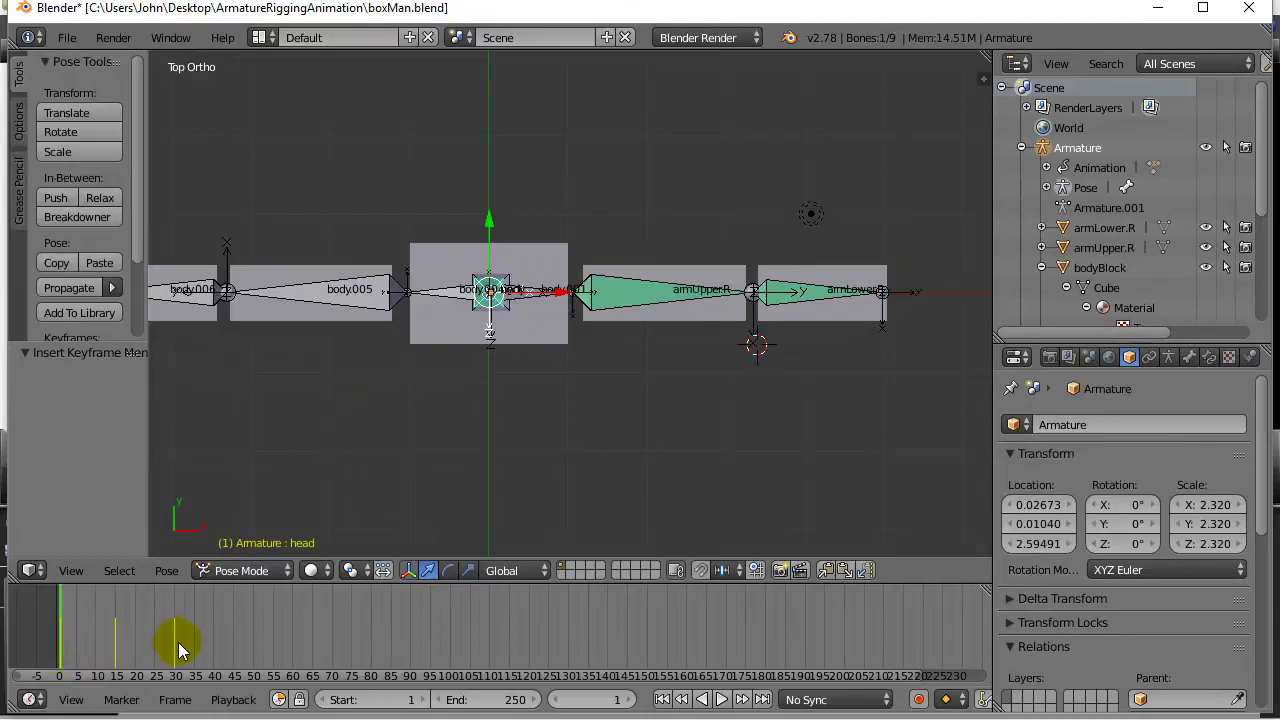
Select armUpper.R and armLower.R together and bring up the Insert Keyframe menu
{"action": "right_click", "coordinate": [627, 302]}
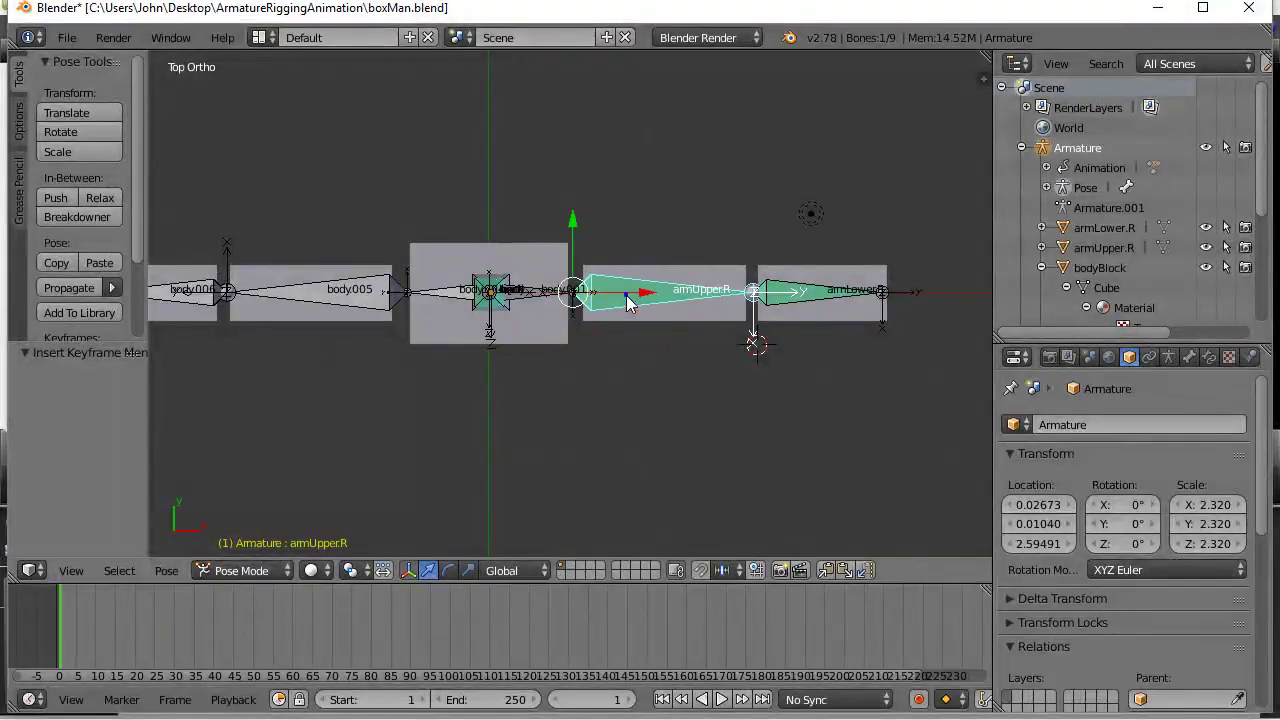
{"action": "right_click", "coordinate": [627, 300]}
{"action": "right_click", "coordinate": [84, 626]}
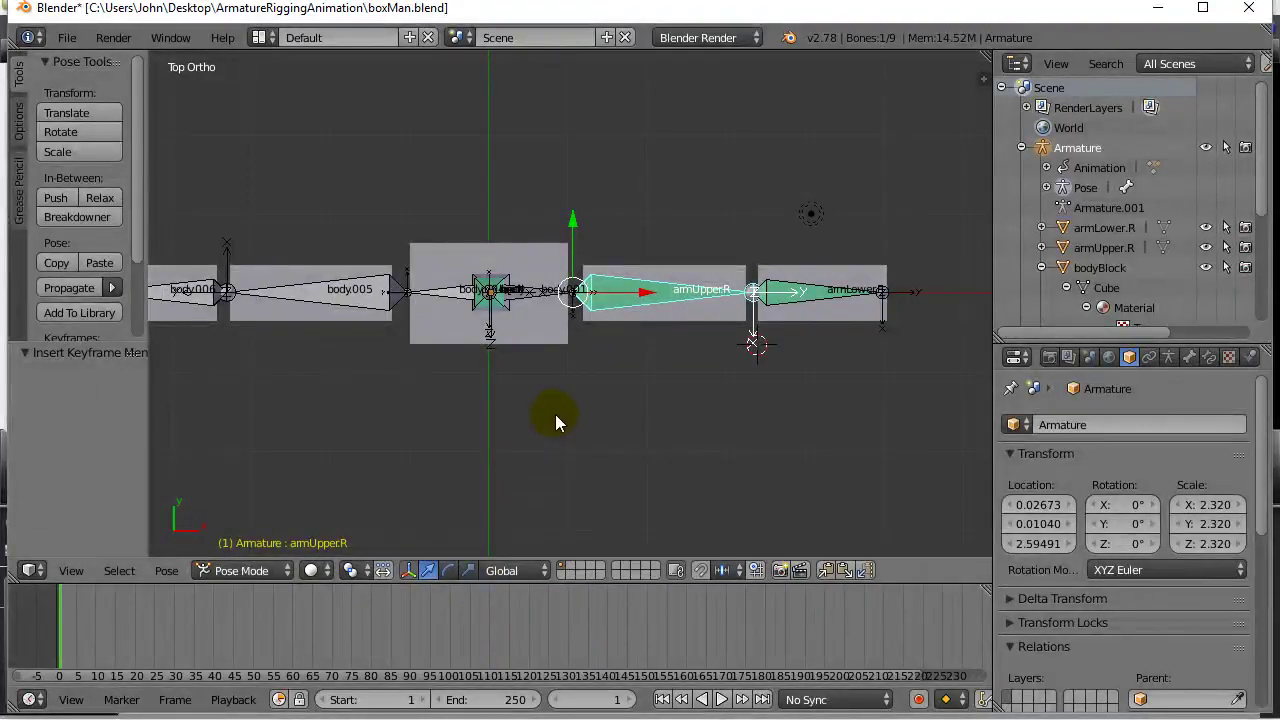
{"action": "right_click", "coordinate": [787, 300]}
{"action": "right_click", "coordinate": [640, 298]}
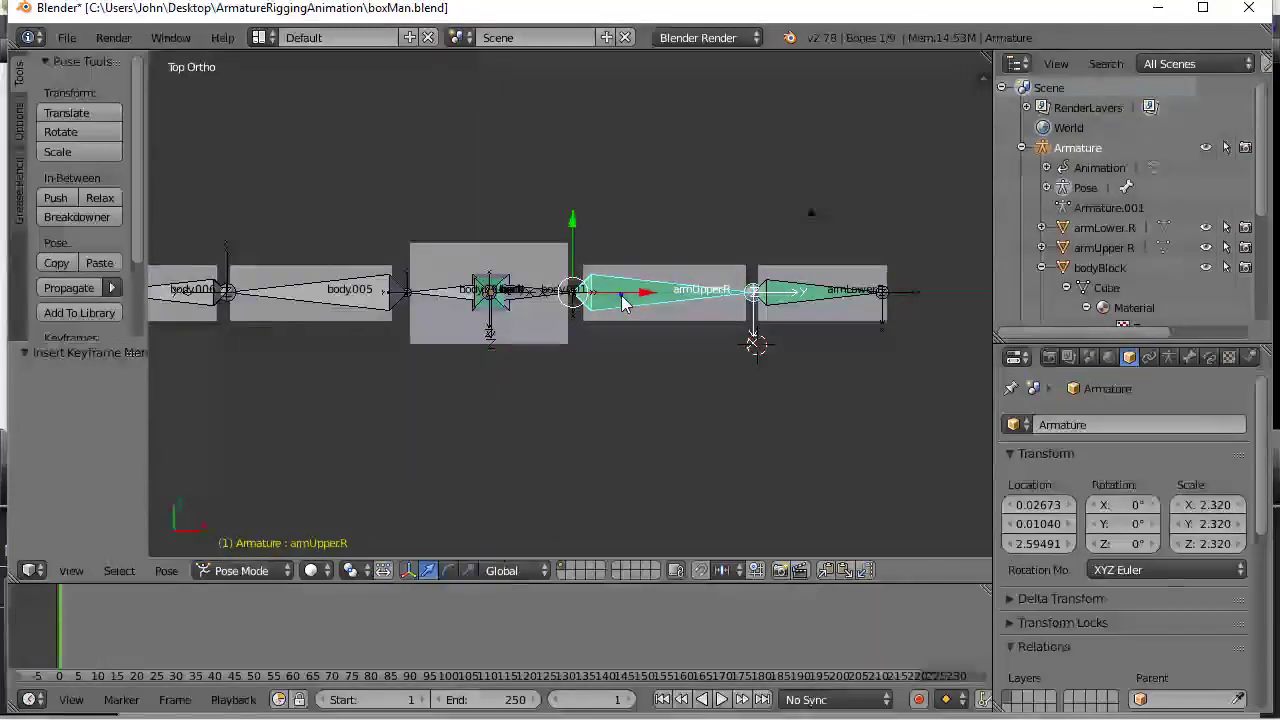
{"action": "right_click", "coordinate": [786, 292], "text": "shift"}
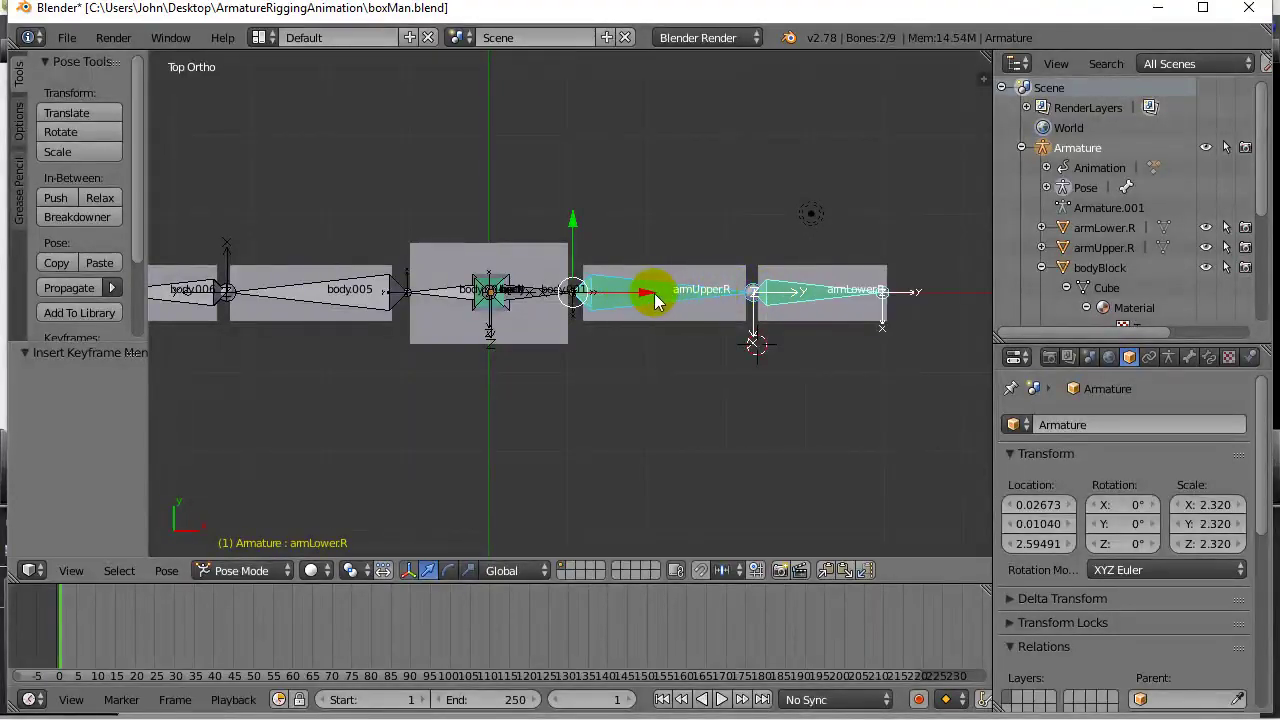
{"action": "key", "text": "i"}
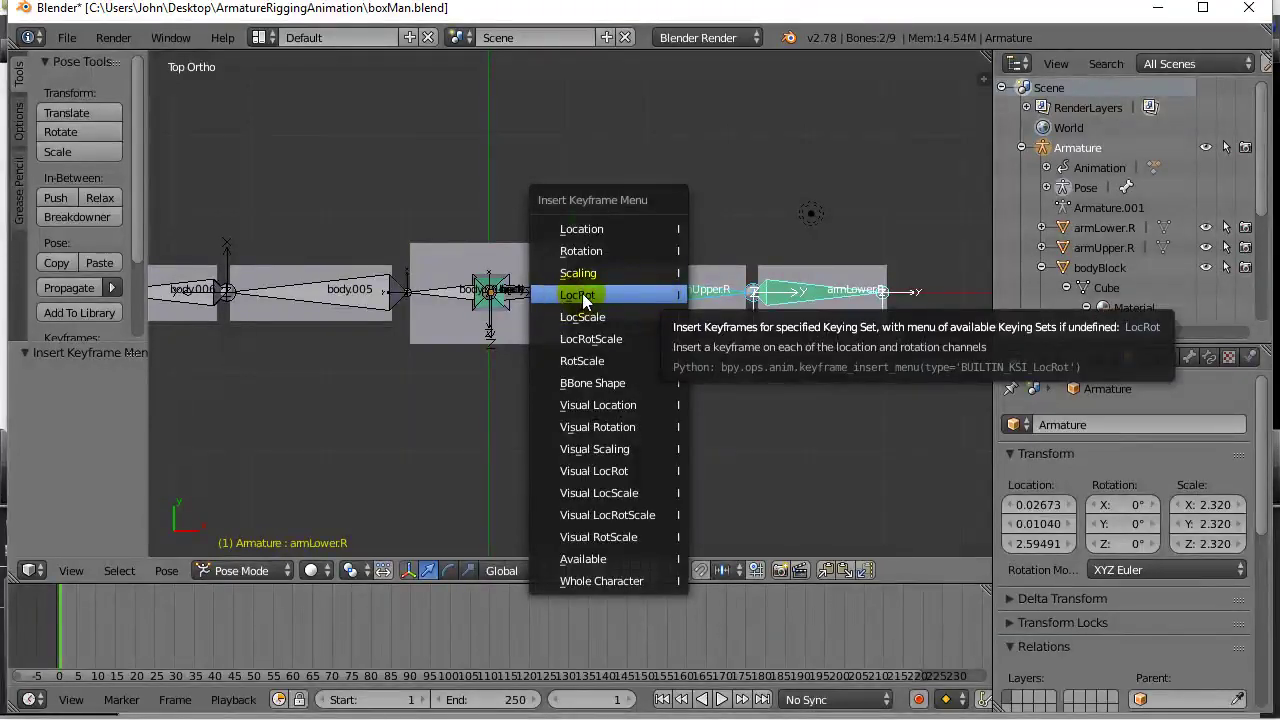
Key both arm bones' LocRot at frame 1, then at frame 30 swing the upper arm down about 35°
{"action": "left_click", "coordinate": [589, 294]}
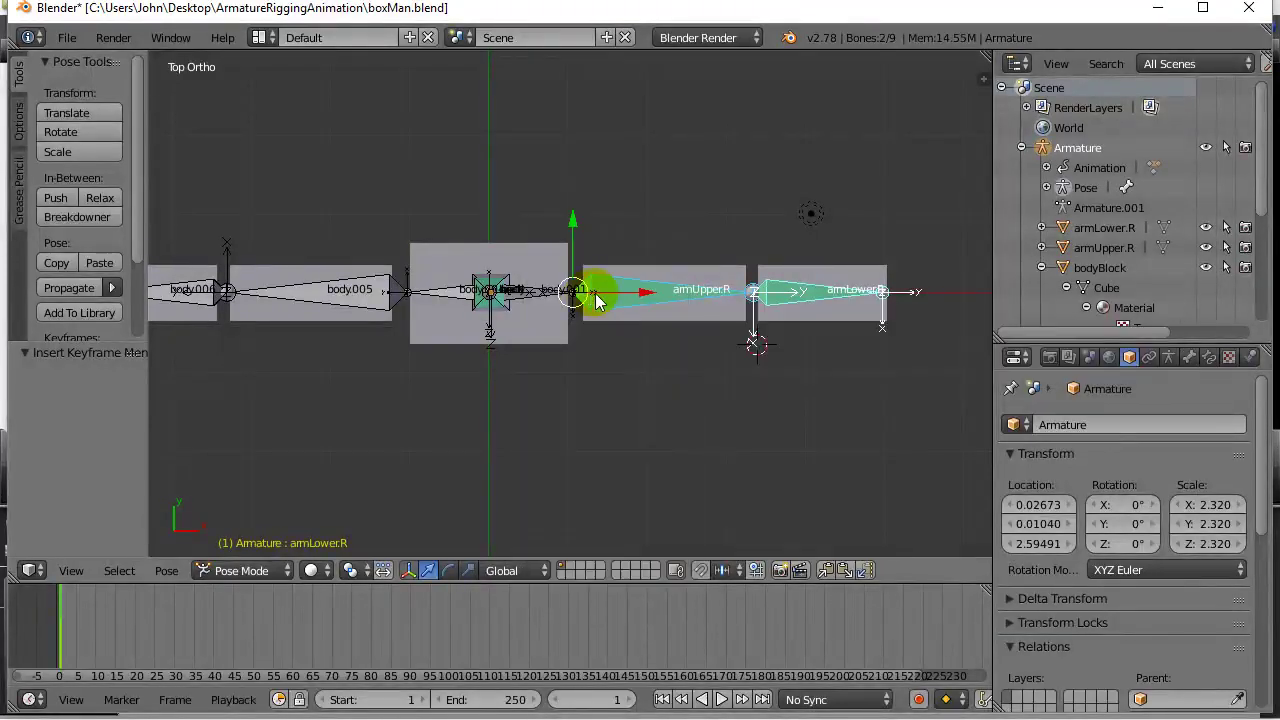
{"action": "left_click_drag", "start_coordinate": [63, 651], "coordinate": [174, 652]}
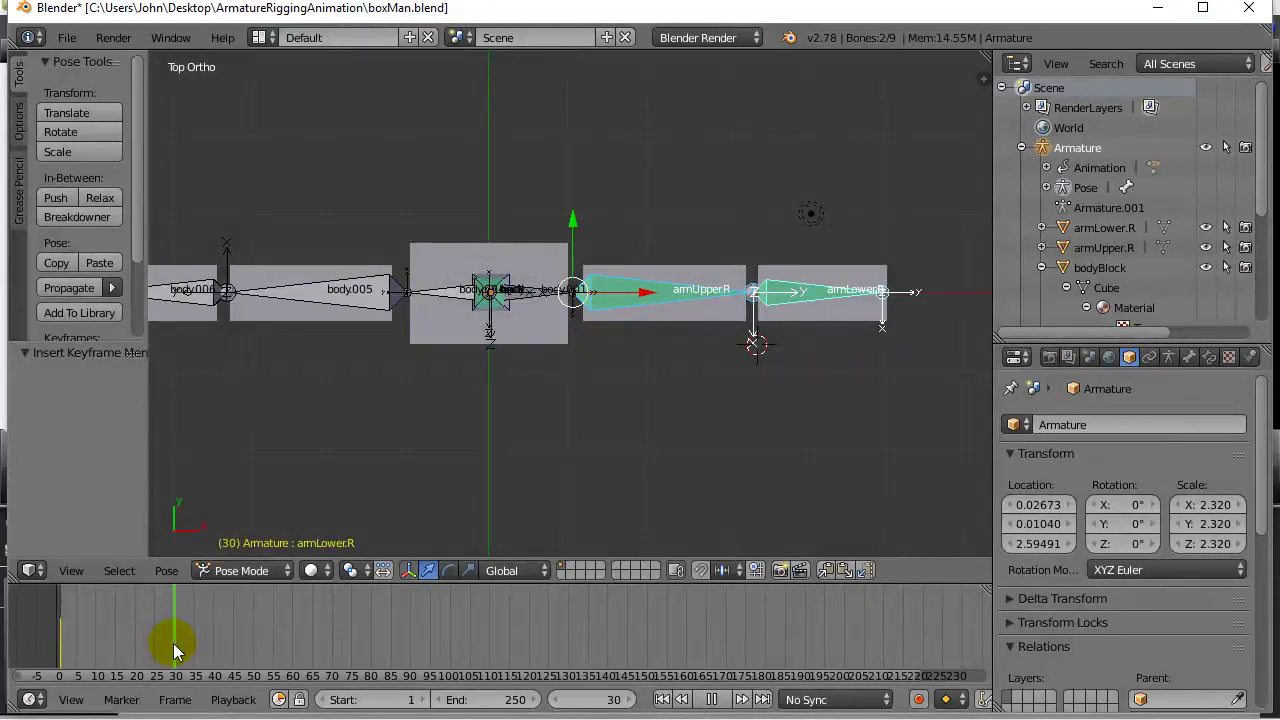
{"action": "right_click", "coordinate": [641, 302]}
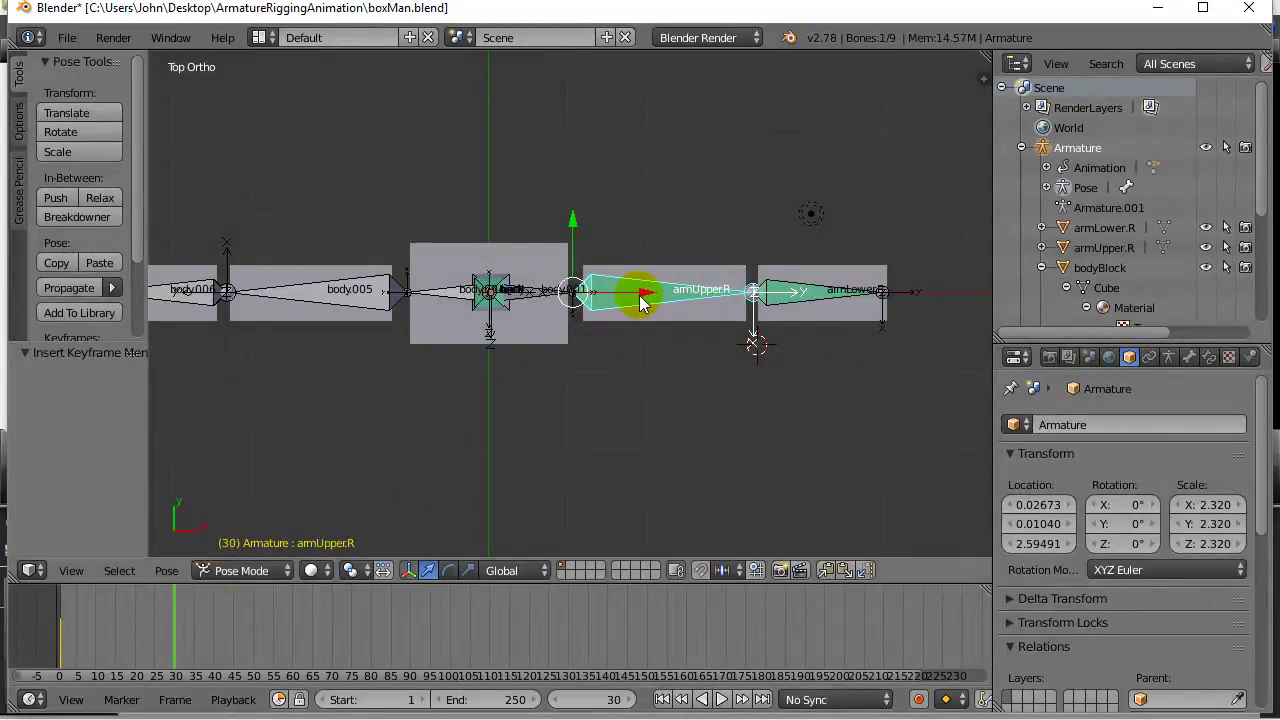
{"action": "key", "text": "r"}
{"action": "left_click", "coordinate": [622, 340]}
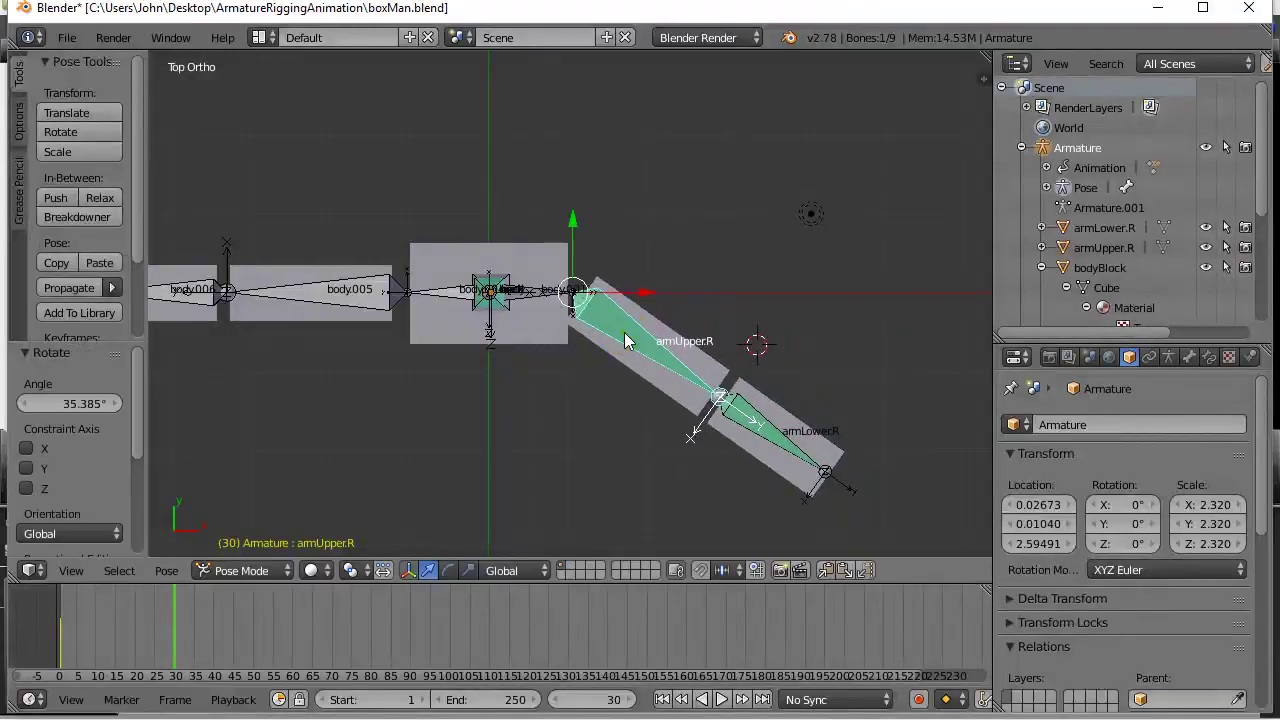
Bend the lower arm about 85° and readjust the upper arm to about 28°
{"action": "right_click", "coordinate": [745, 422]}
{"action": "key", "text": "r"}
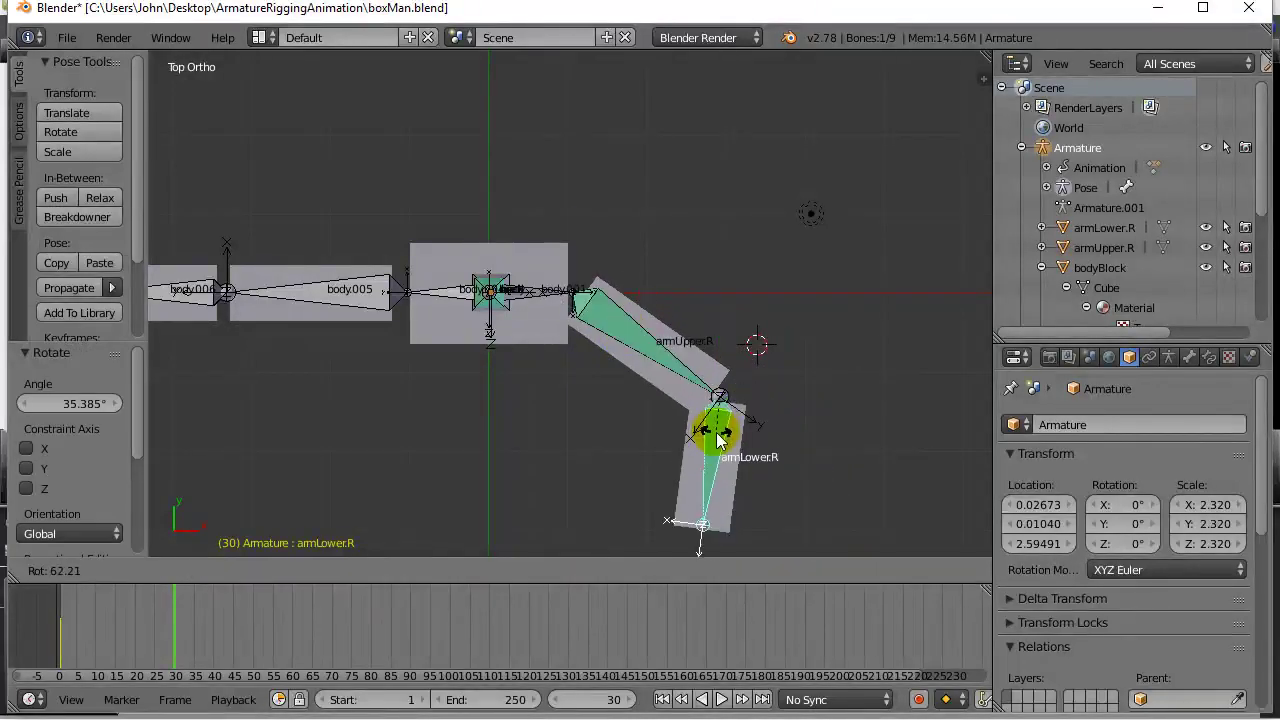
{"action": "left_click", "coordinate": [703, 442]}
{"action": "right_click", "coordinate": [663, 350]}
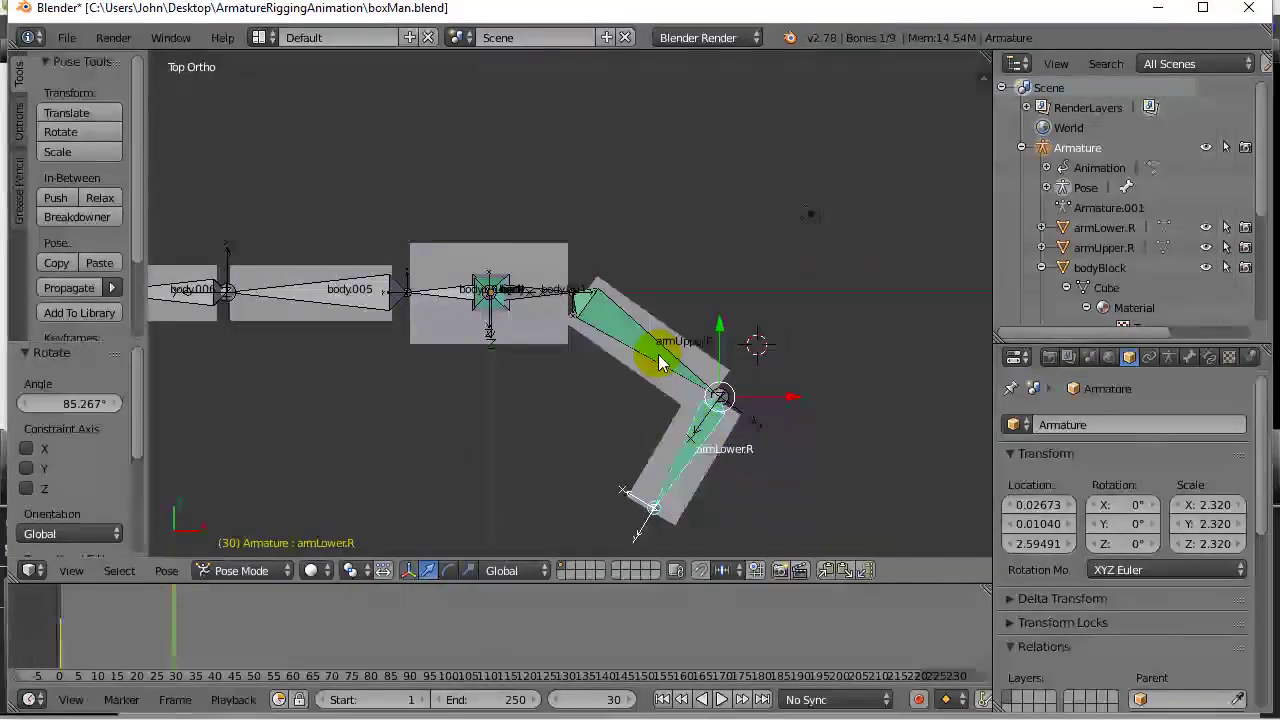
{"action": "key", "text": "r"}
{"action": "left_click", "coordinate": [617, 380]}
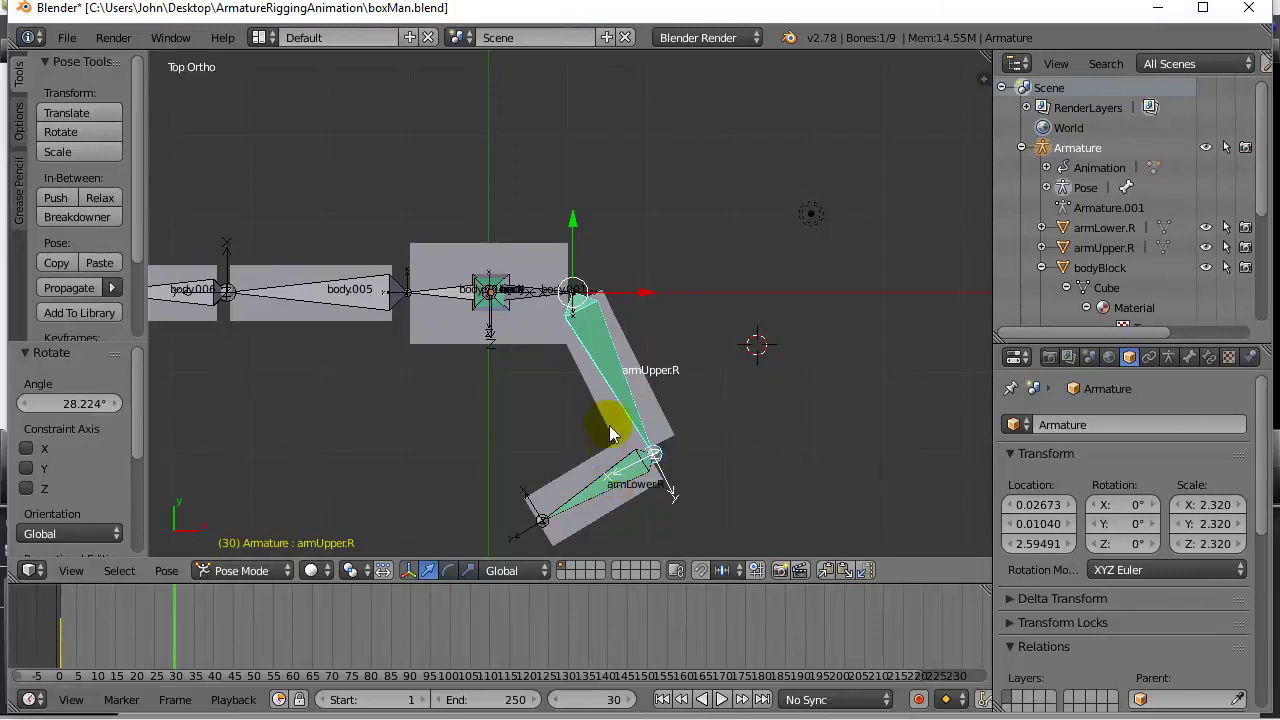
Select both arm bones and key their location and rotation at frame 30
{"action": "right_click", "coordinate": [604, 490], "text": "shift"}
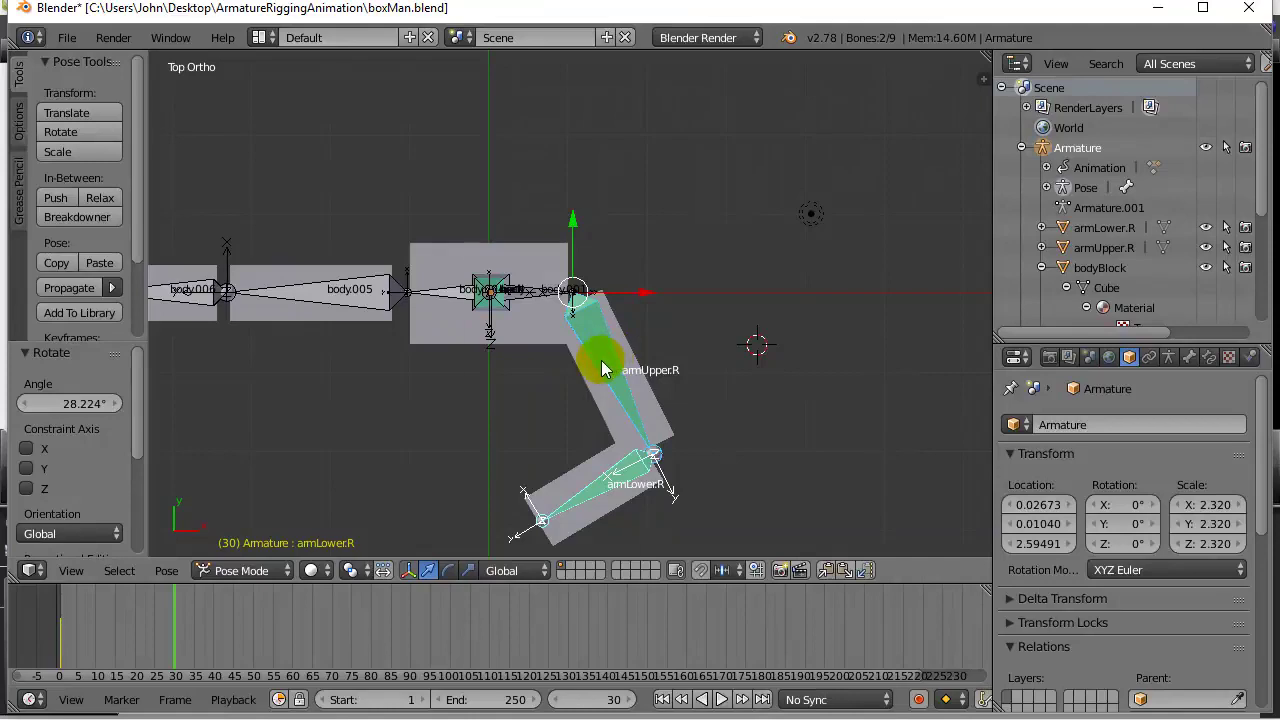
{"action": "key", "text": "i"}
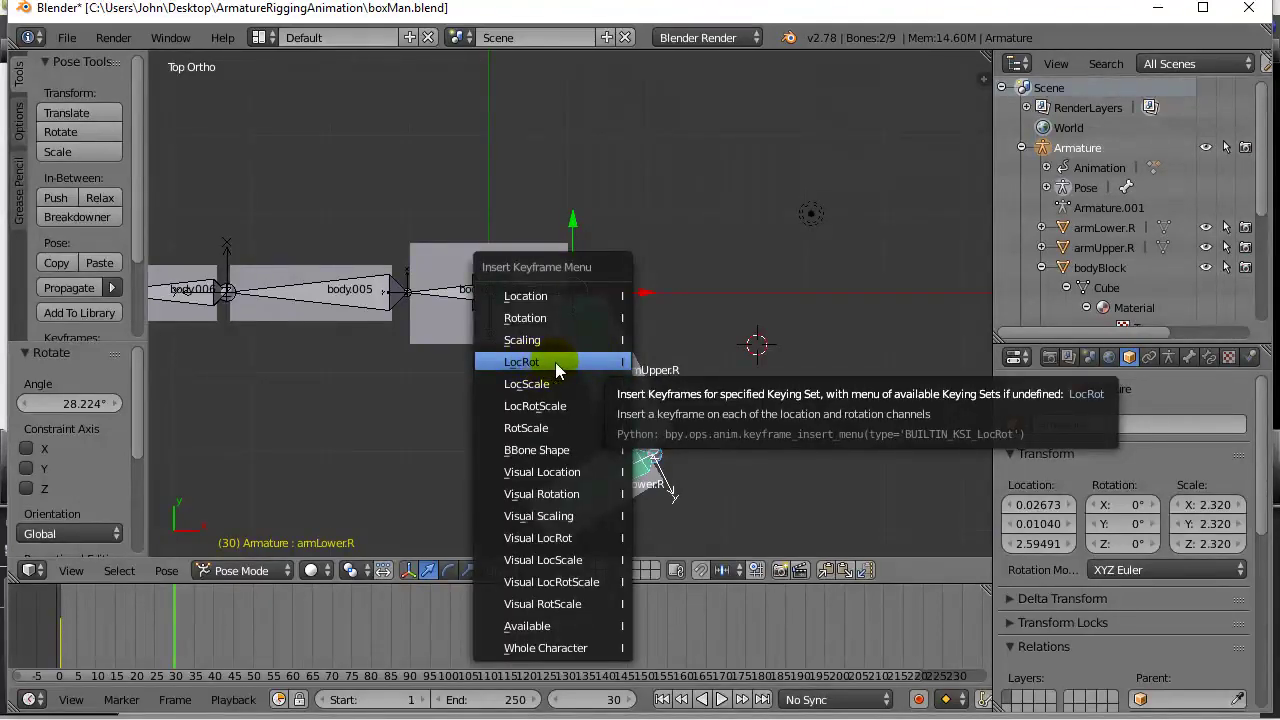
{"action": "left_click", "coordinate": [555, 362]}
At frame 60, rotate armUpper.R and armLower.R
{"action": "left_click_drag", "start_coordinate": [171, 614], "coordinate": [295, 650]}
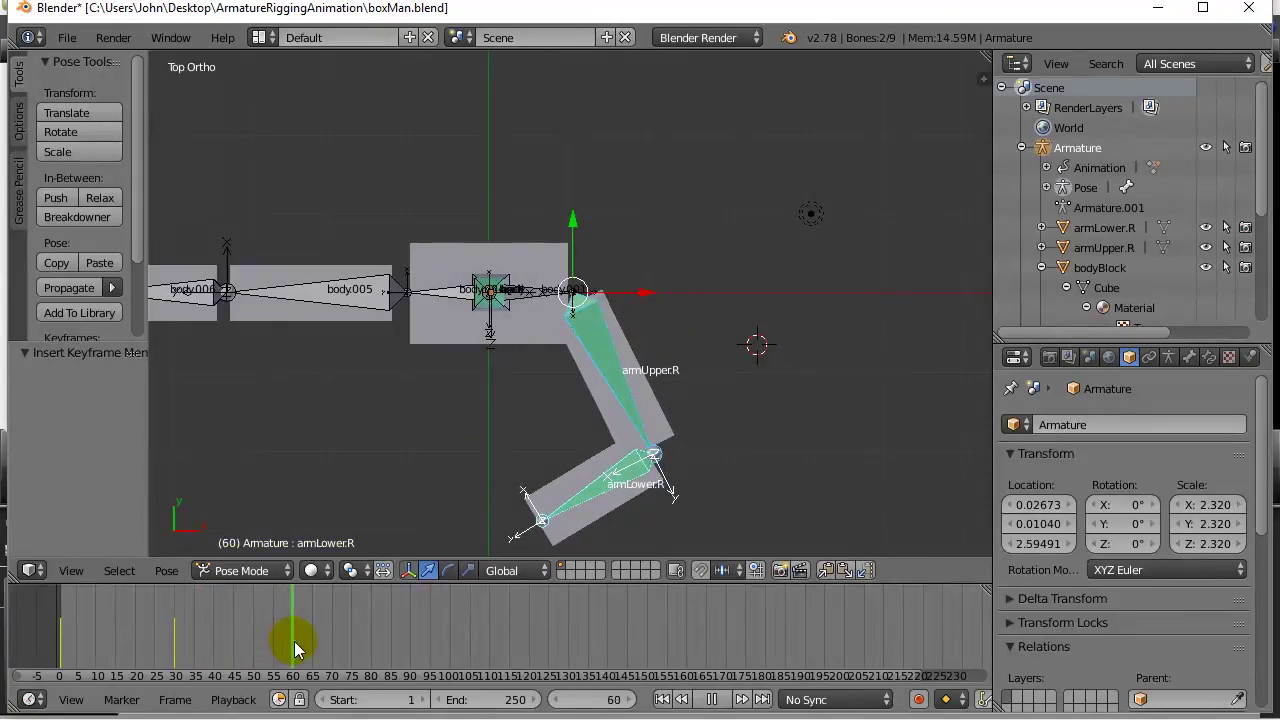
{"action": "right_click", "coordinate": [600, 358]}
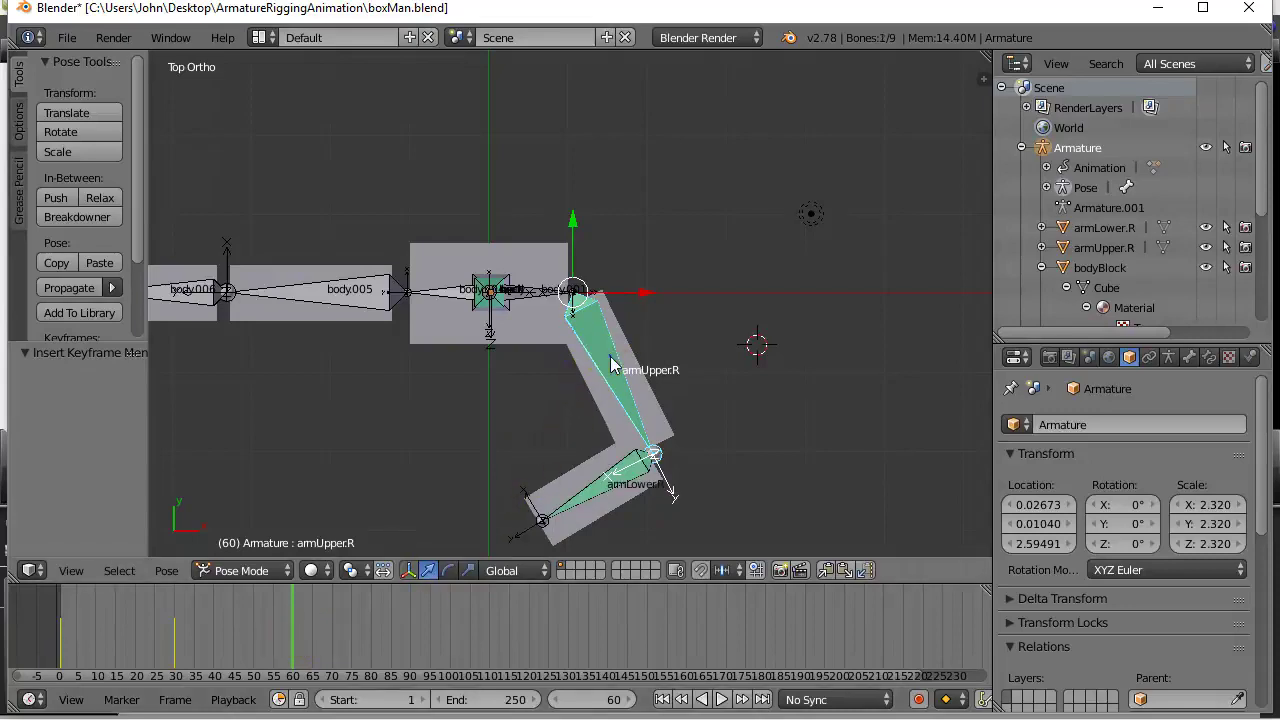
{"action": "key", "text": "r"}
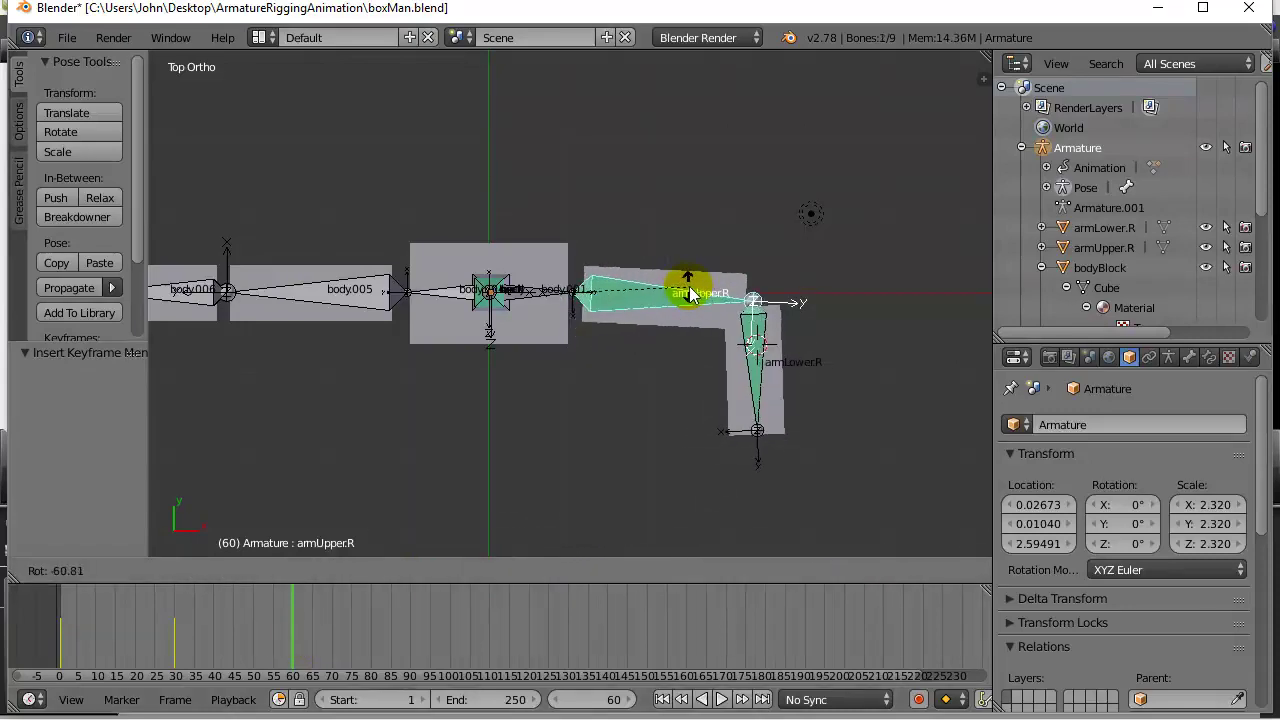
{"action": "left_click", "coordinate": [690, 289]}
{"action": "right_click", "coordinate": [752, 345]}
{"action": "key", "text": "r"}
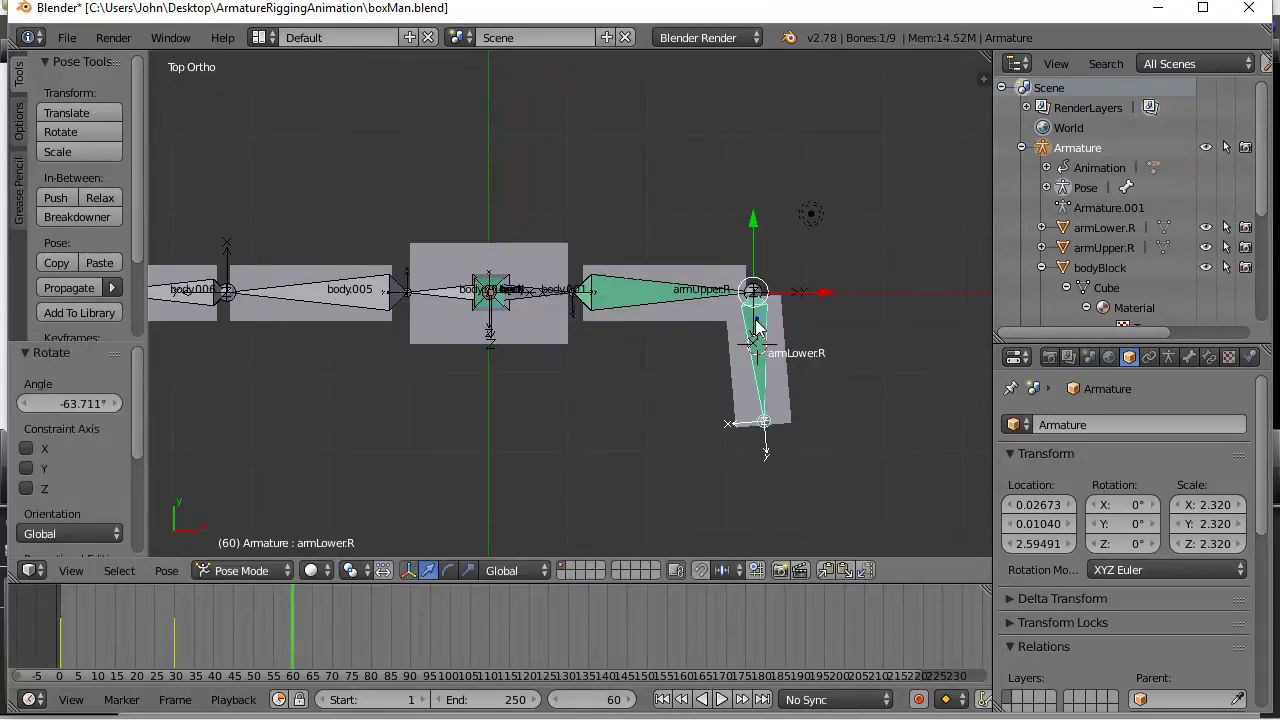
{"action": "left_click", "coordinate": [784, 290]}
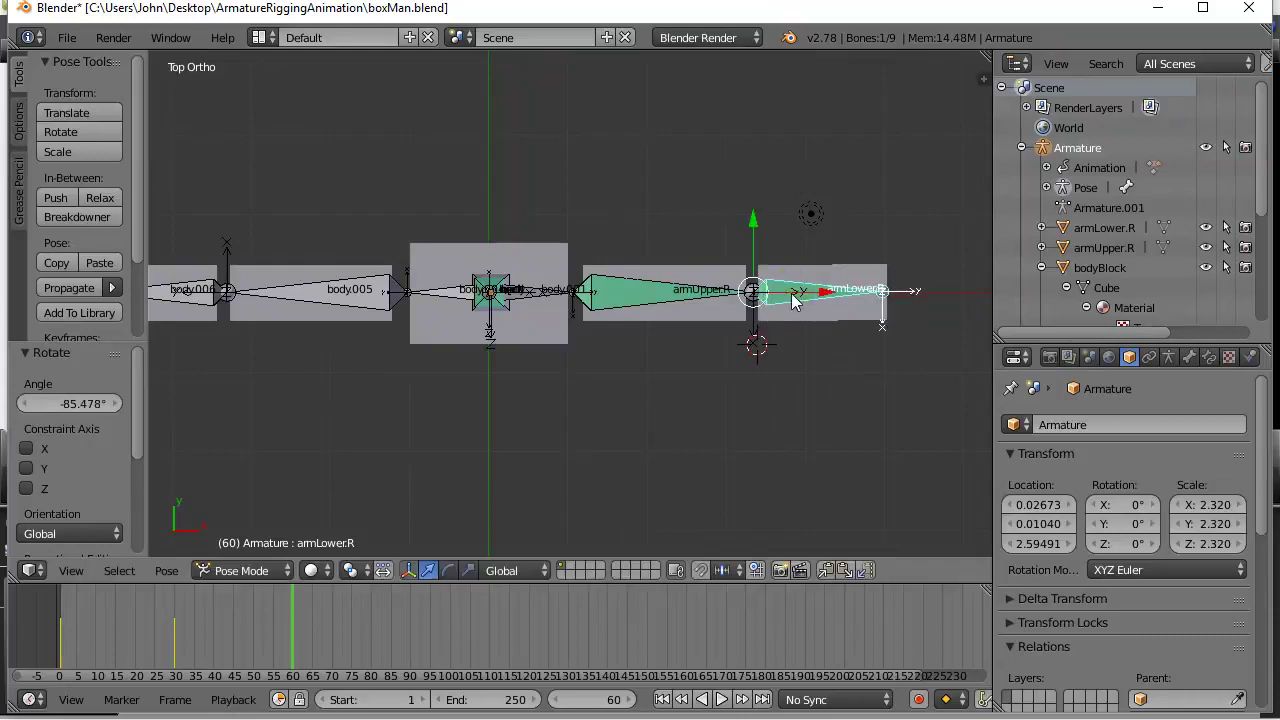
Clear all transforms on both arm bones and key their LocRot at frame 60
{"action": "right_click", "coordinate": [628, 290]}
{"action": "right_click", "coordinate": [777, 287], "text": "shift"}
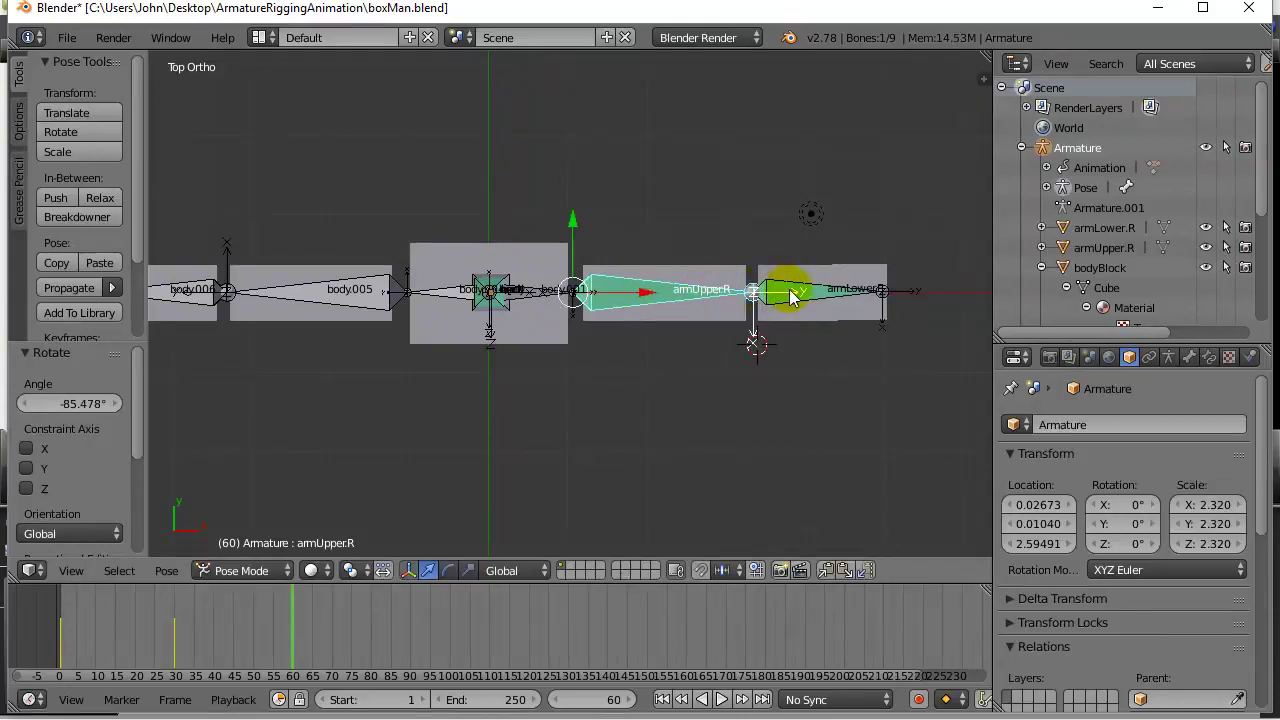
{"action": "left_click", "coordinate": [166, 570]}
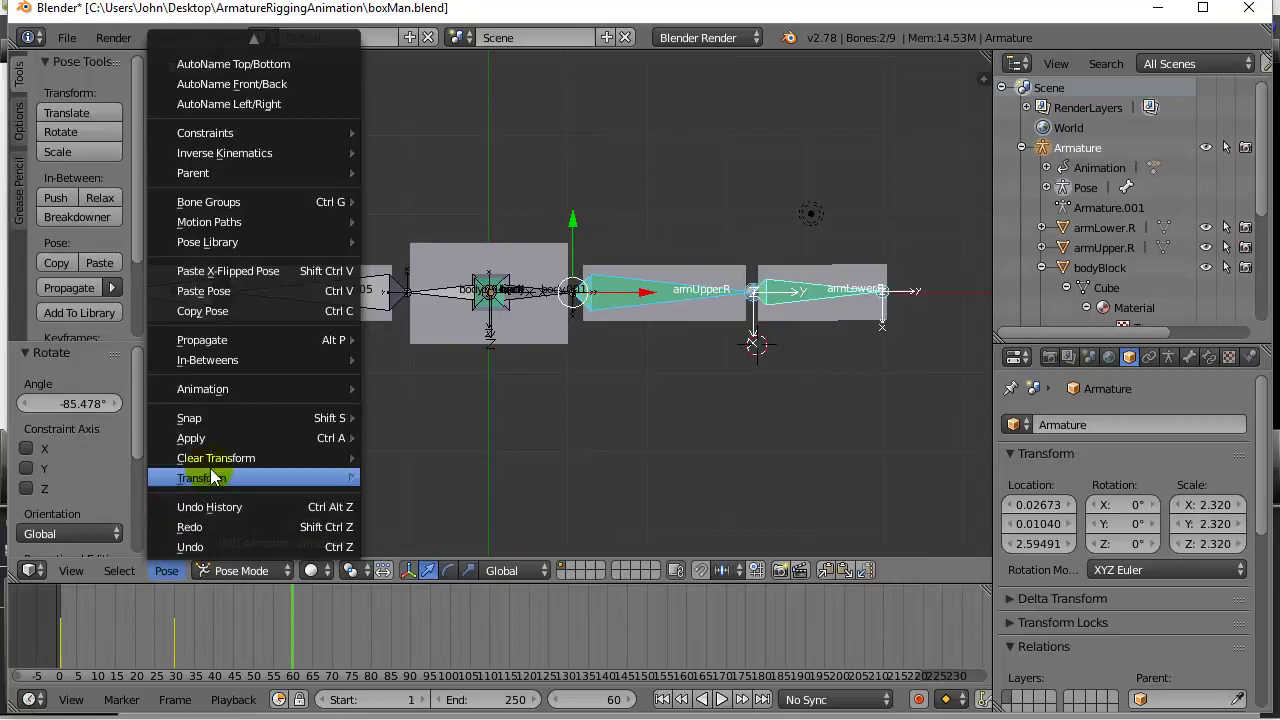
{"action": "mouse_move", "coordinate": [231, 457]}
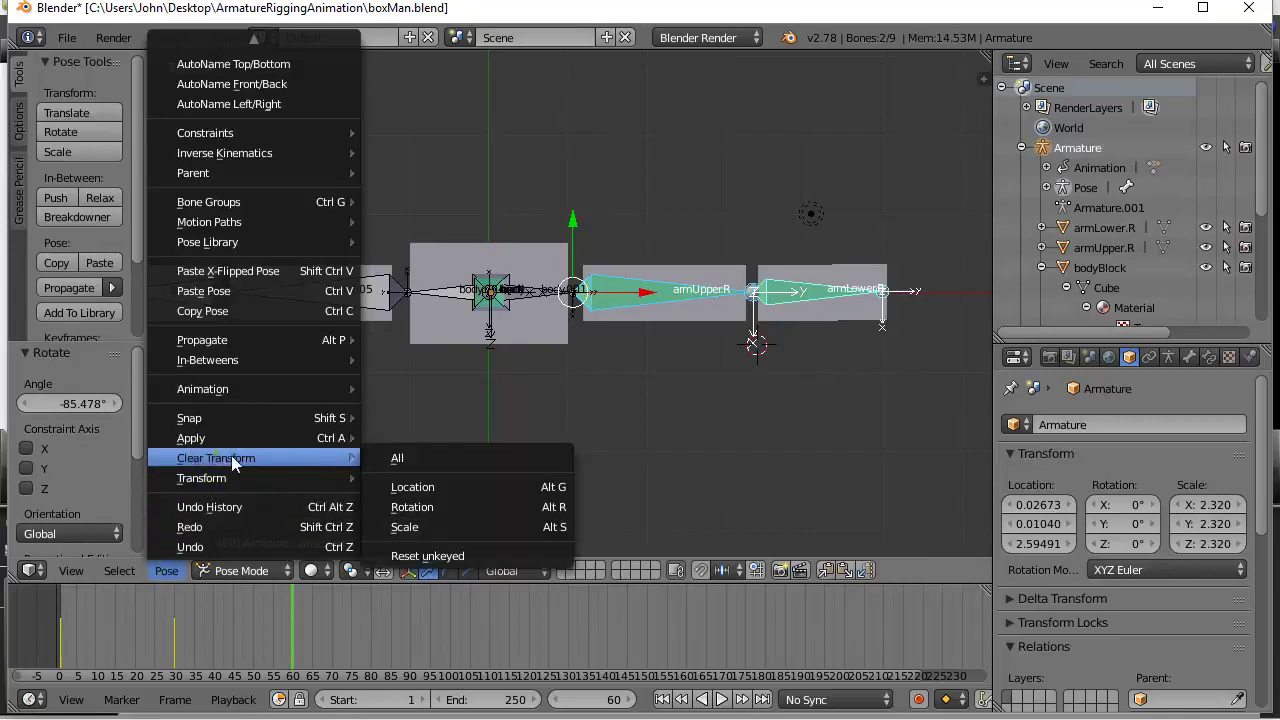
{"action": "left_click", "coordinate": [398, 459]}
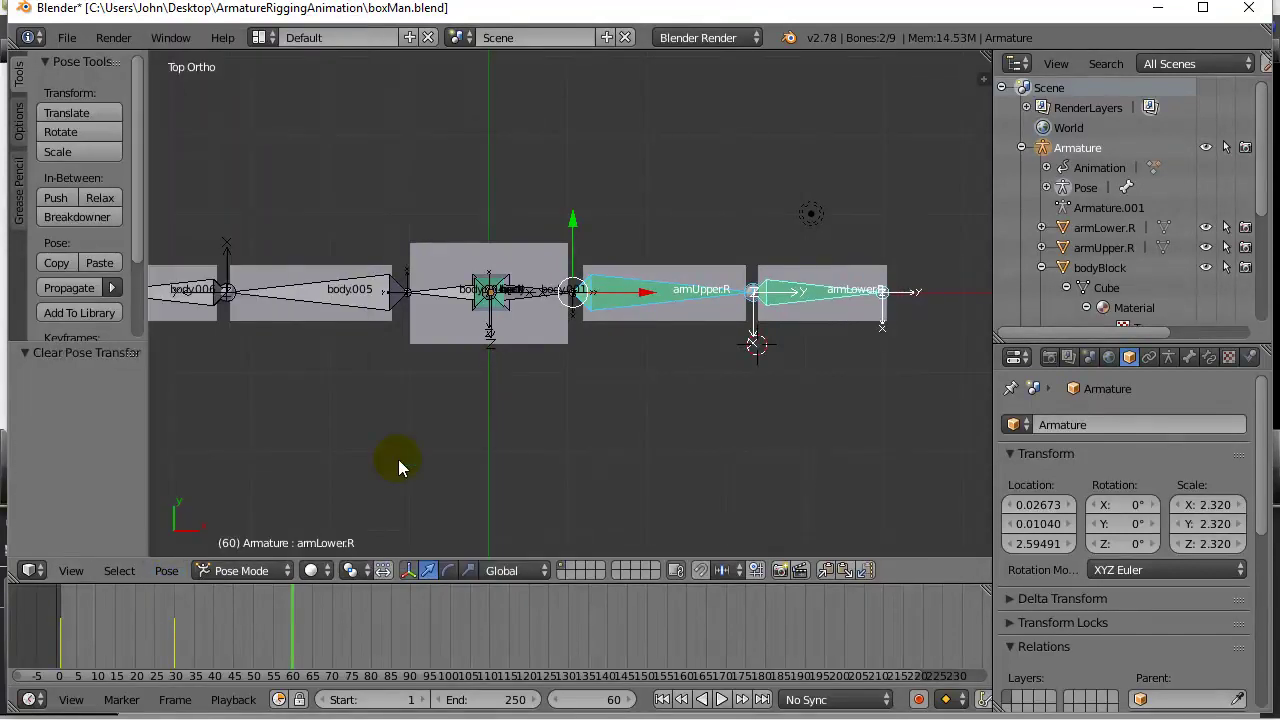
{"action": "key", "text": "i"}
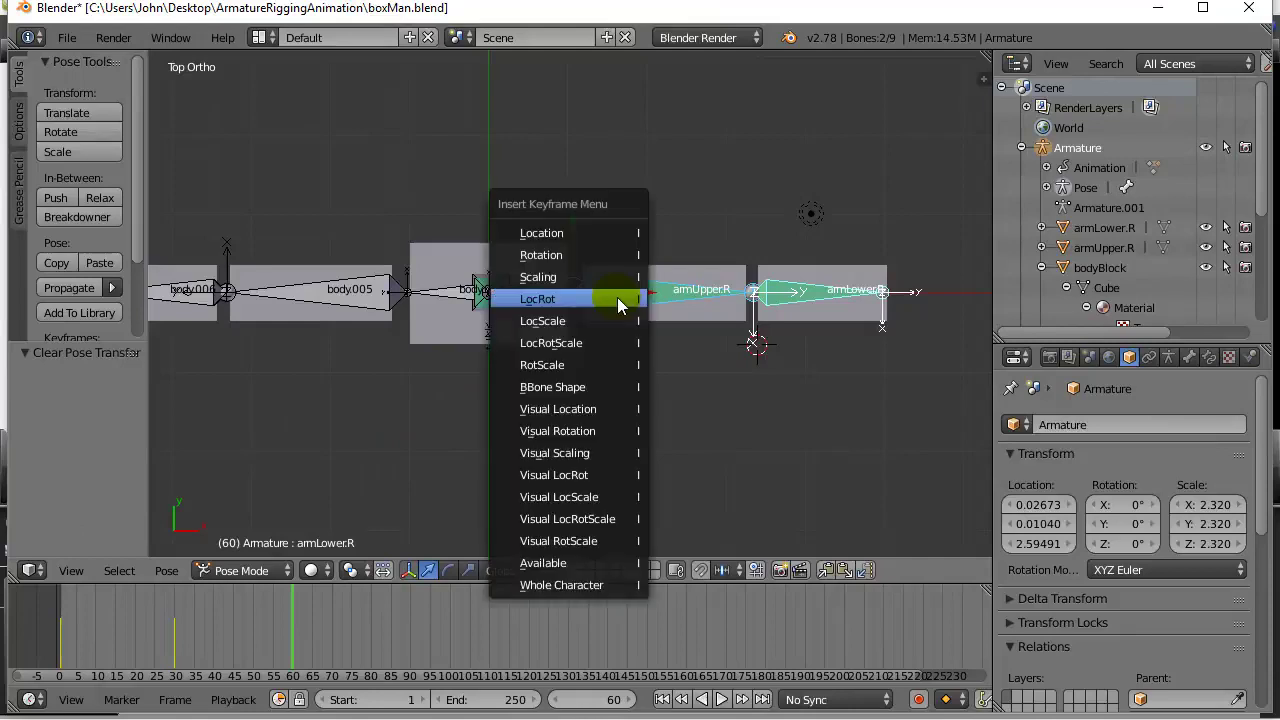
{"action": "left_click", "coordinate": [617, 297]}
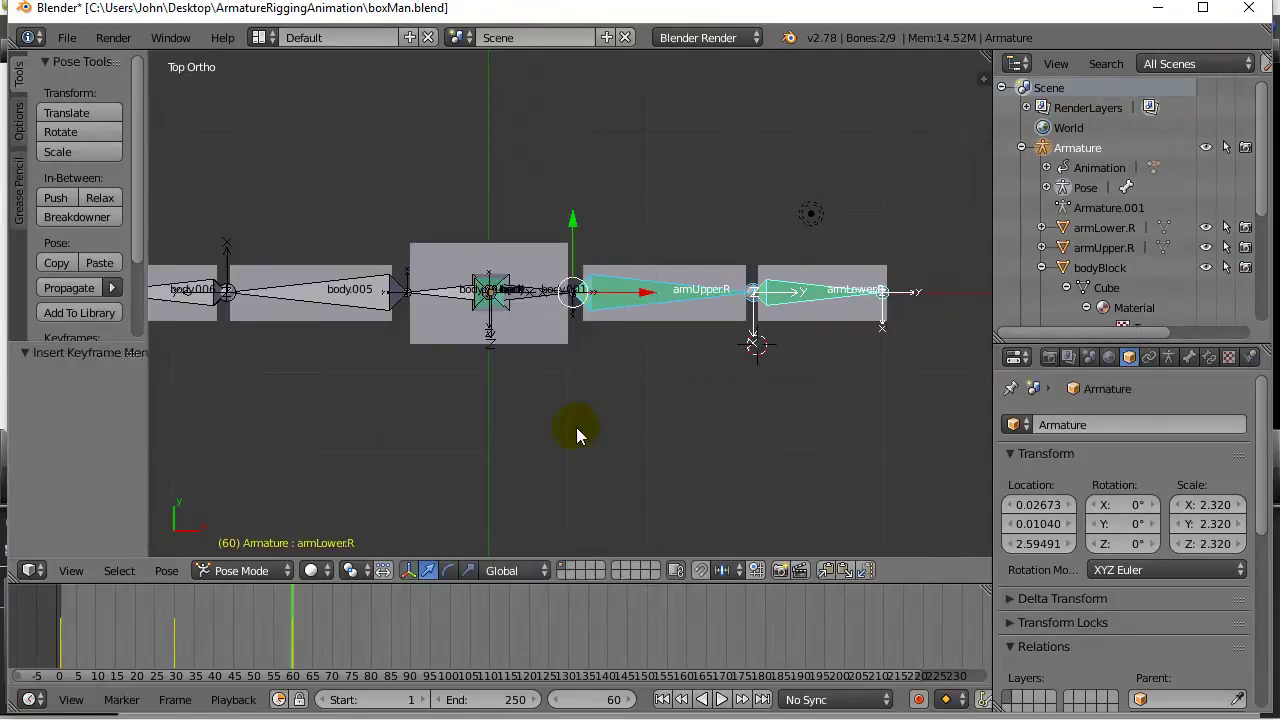
{"action": "middle_click_drag", "start_coordinate": [576, 427], "coordinate": [567, 349]}
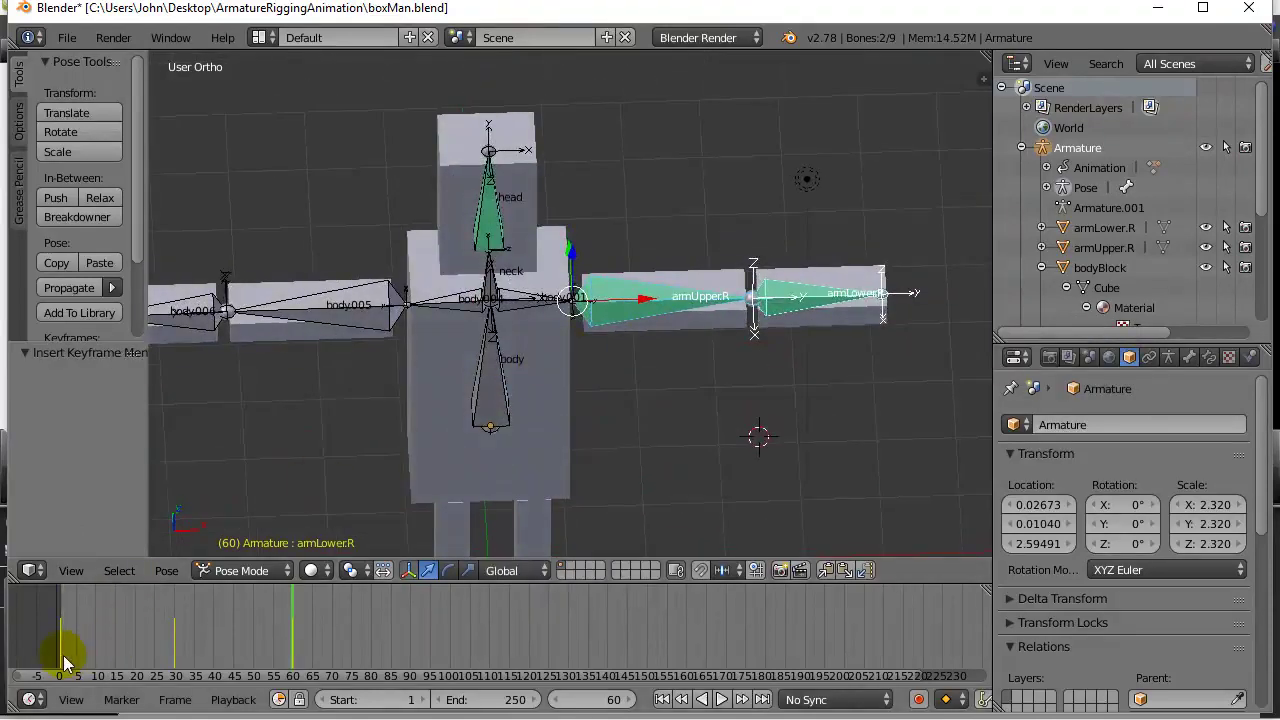
{"action": "mouse_move", "coordinate": [63, 663]}
{"action": "left_mouse_down"}
{"action": "mouse_move", "coordinate": [193, 632]}
{"action": "mouse_move", "coordinate": [107, 647]}
{"action": "mouse_move", "coordinate": [69, 634]}
{"action": "mouse_move", "coordinate": [294, 630]}
{"action": "mouse_move", "coordinate": [51, 663]}
{"action": "mouse_move", "coordinate": [277, 634]}
{"action": "mouse_move", "coordinate": [283, 648]}
{"action": "mouse_move", "coordinate": [57, 663]}
{"action": "mouse_move", "coordinate": [62, 650]}
{"action": "left_mouse_up"}
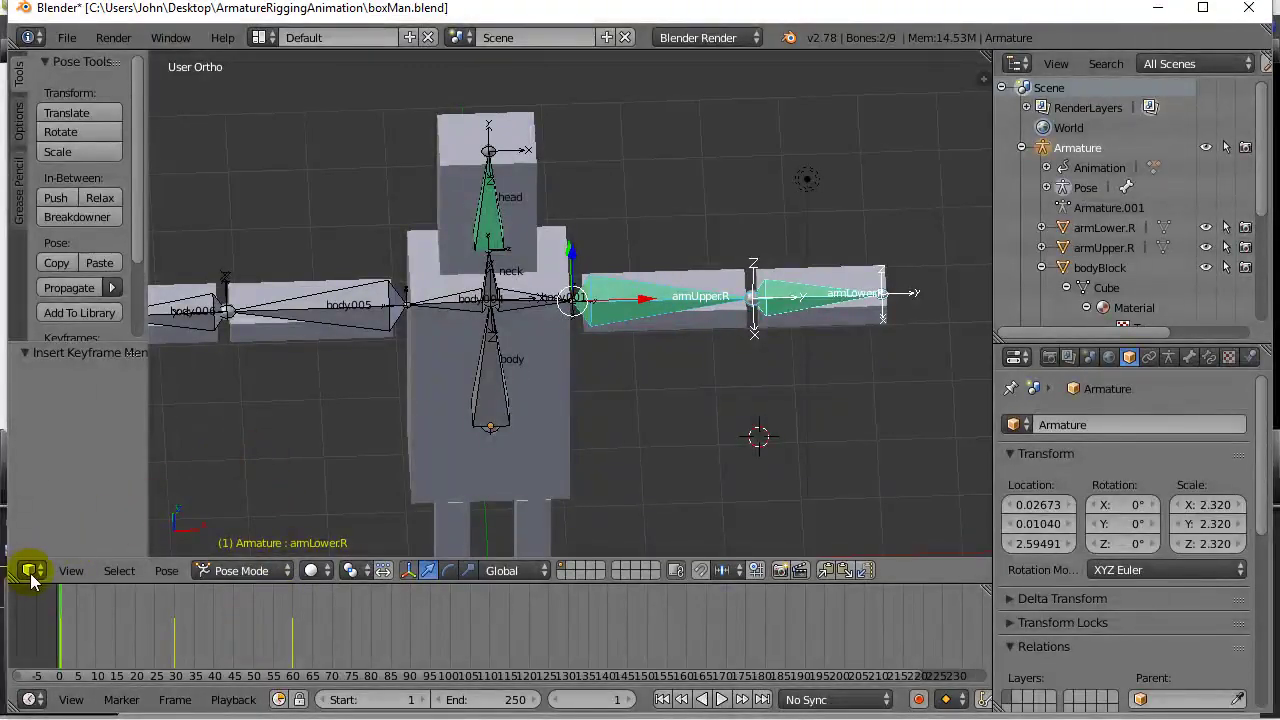
Enlarge the Timeline and change it into a Dope Sheet
{"action": "left_click_drag", "start_coordinate": [74, 580], "coordinate": [70, 392]}
{"action": "left_click", "coordinate": [32, 699]}
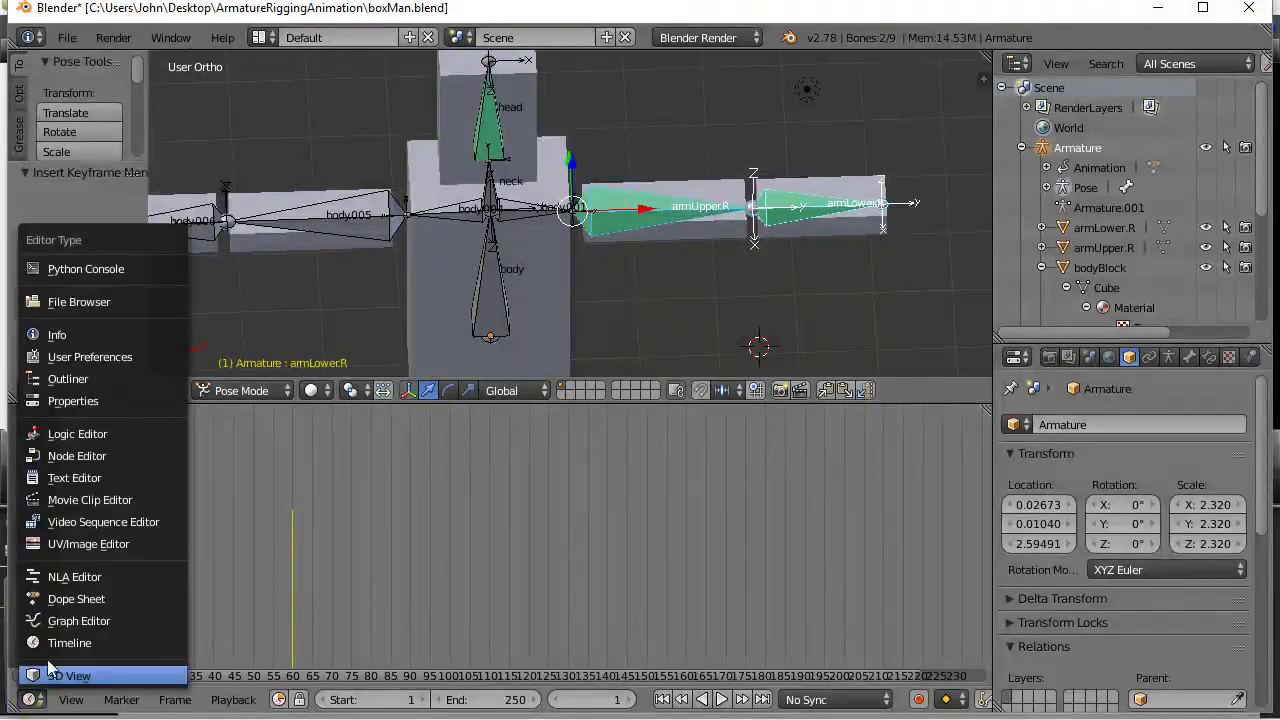
{"action": "left_click", "coordinate": [52, 598]}
Expand and collapse the head channel and select the arm keys at frames 60 and 30
{"action": "left_click", "coordinate": [145, 525]}
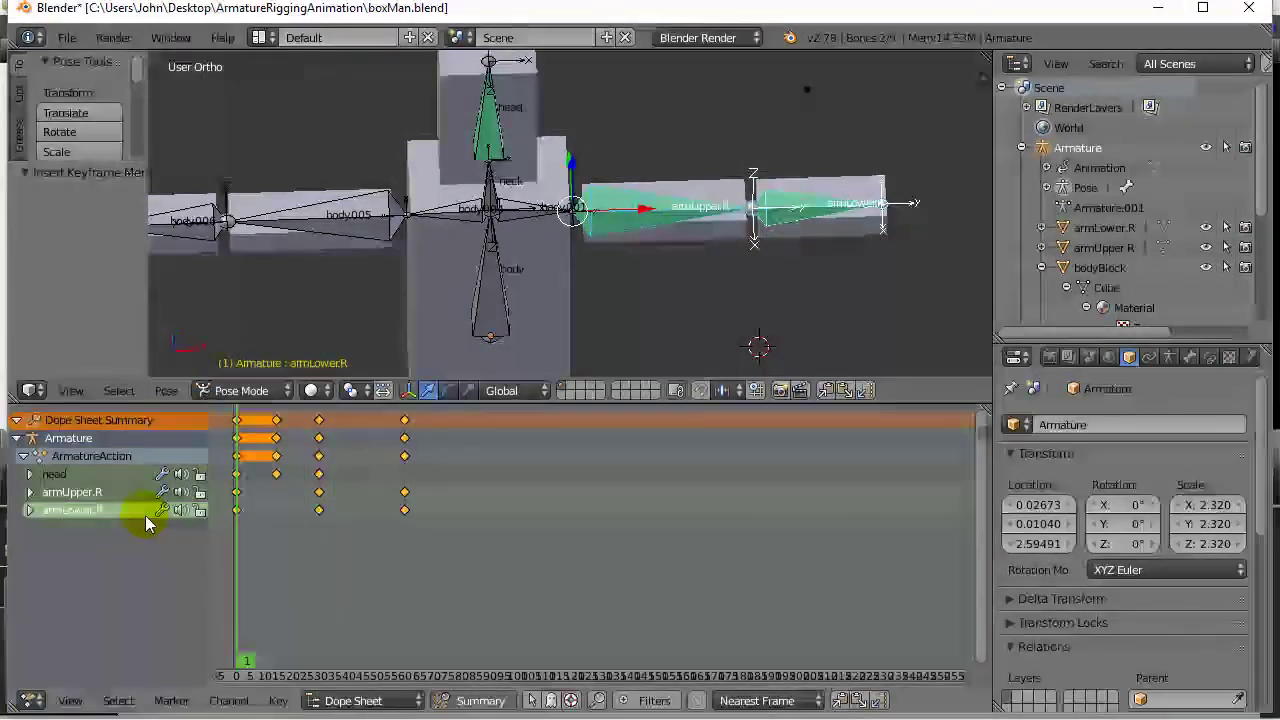
{"action": "left_click", "coordinate": [51, 513]}
{"action": "left_click", "coordinate": [32, 476]}
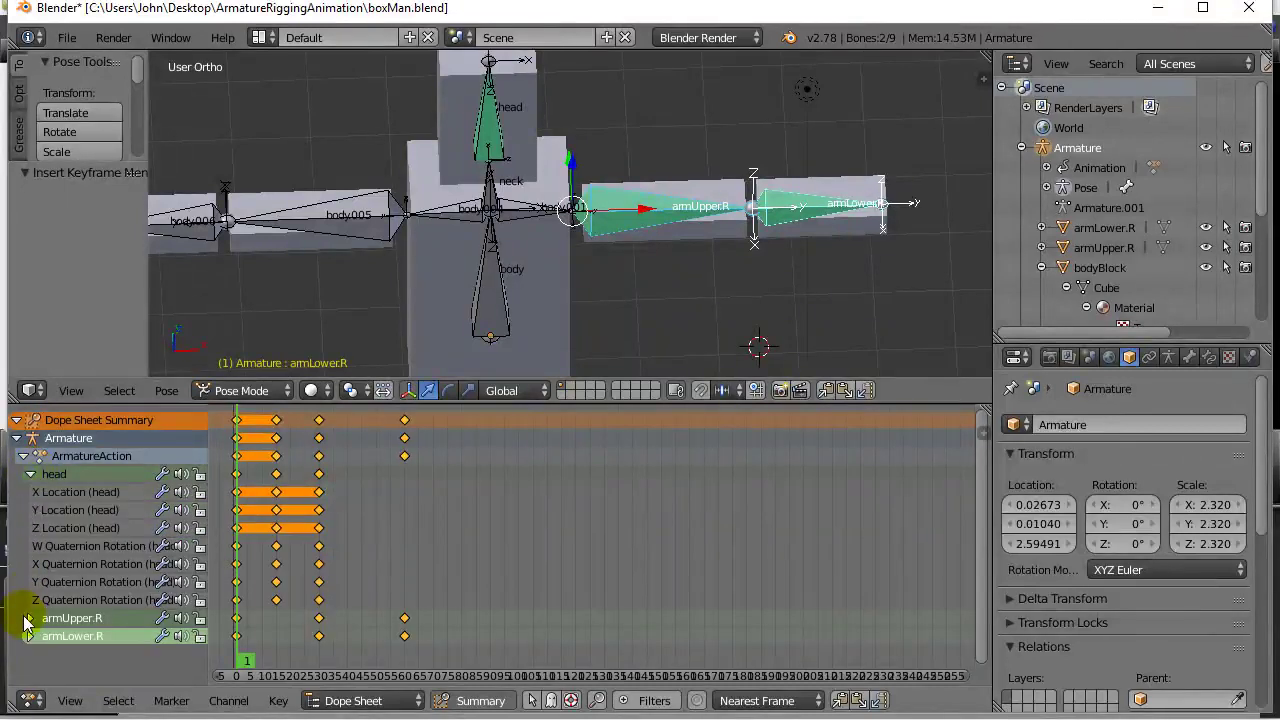
{"action": "left_click", "coordinate": [32, 476]}
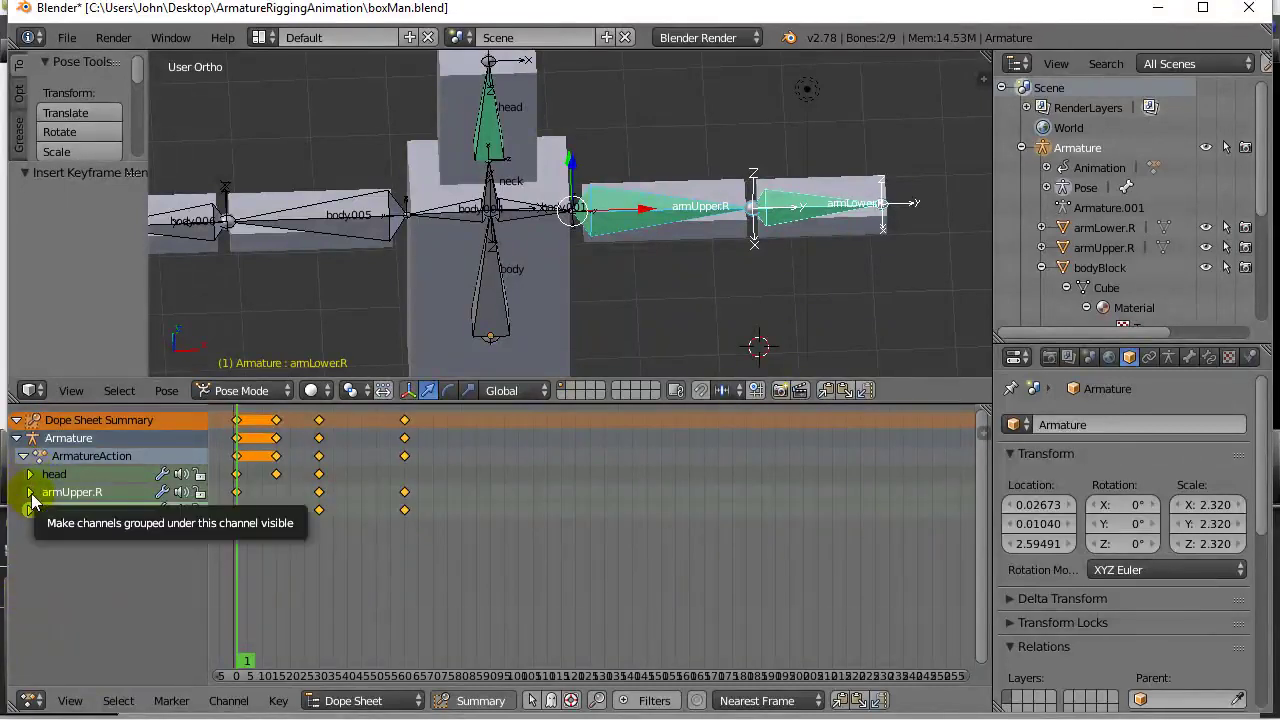
{"action": "left_click", "coordinate": [262, 520]}
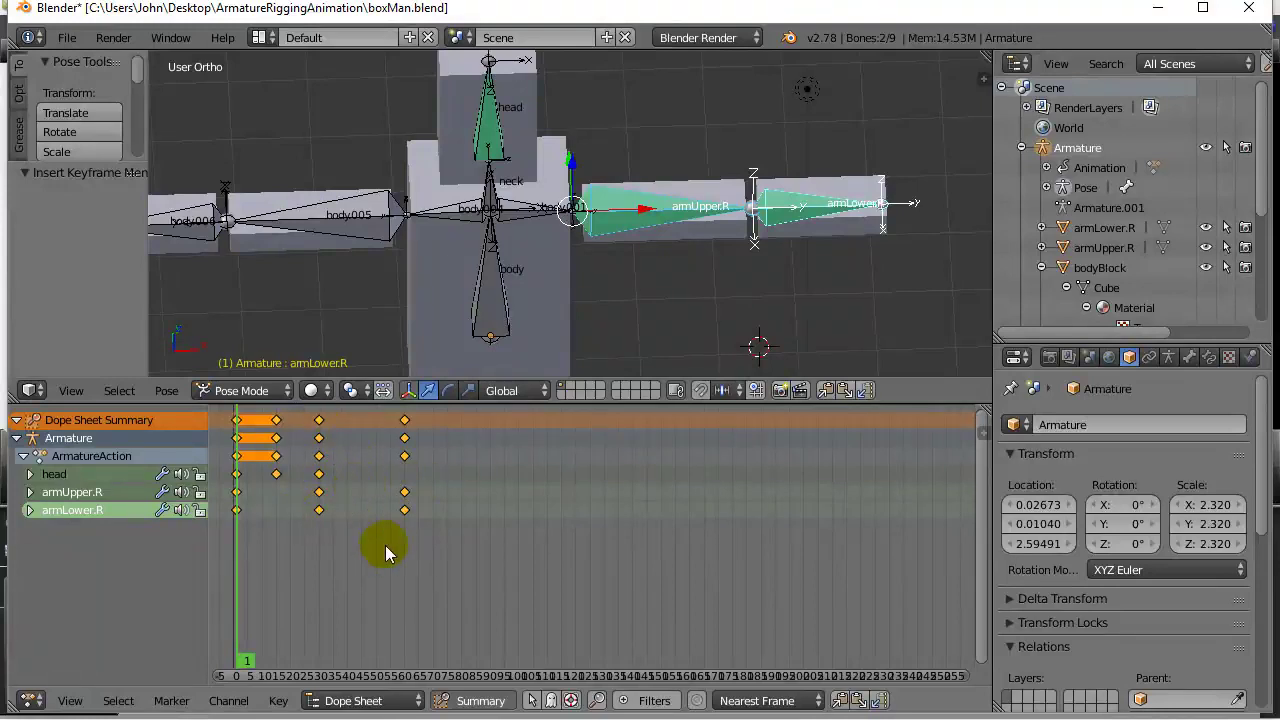
{"action": "left_click", "coordinate": [404, 510]}
{"action": "left_click", "coordinate": [319, 492]}
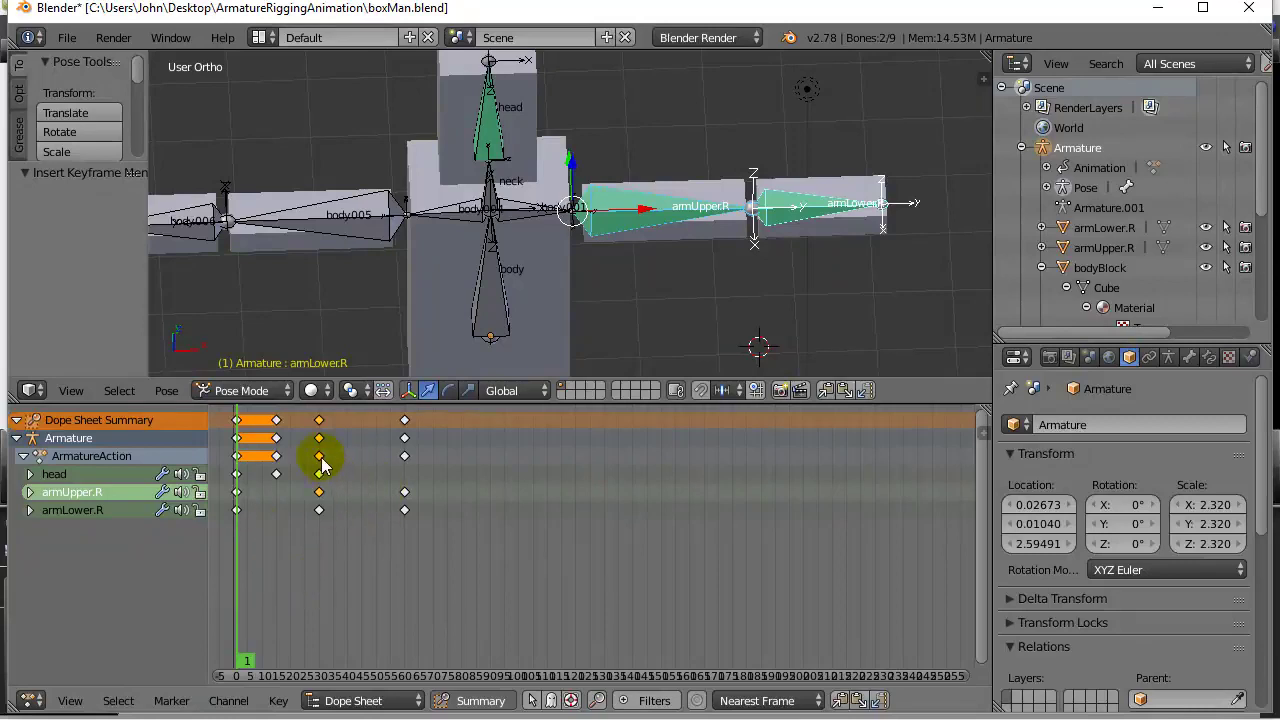
Move the frame-60 summary keys to about frame 99 and scrub to preview the slower wave
{"action": "left_click", "coordinate": [404, 456]}
{"action": "left_click_drag", "start_coordinate": [405, 457], "coordinate": [521, 473]}
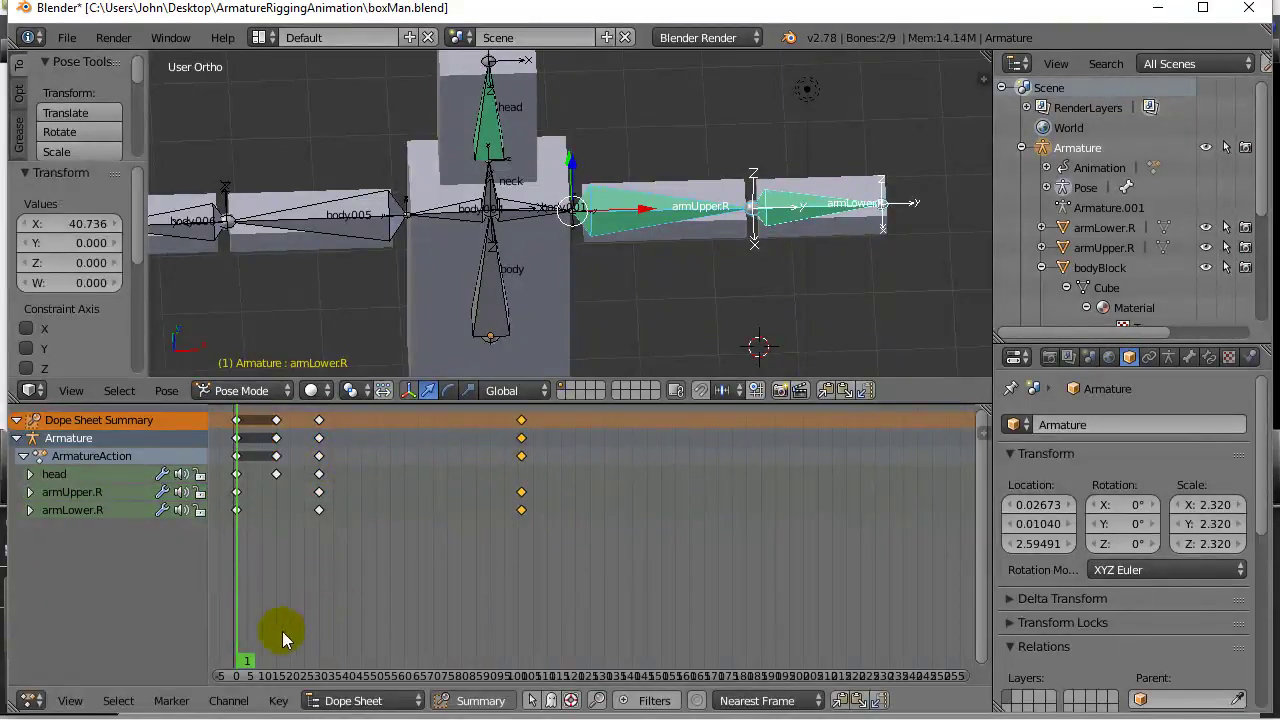
{"action": "left_click_drag", "start_coordinate": [282, 631], "coordinate": [243, 637]}
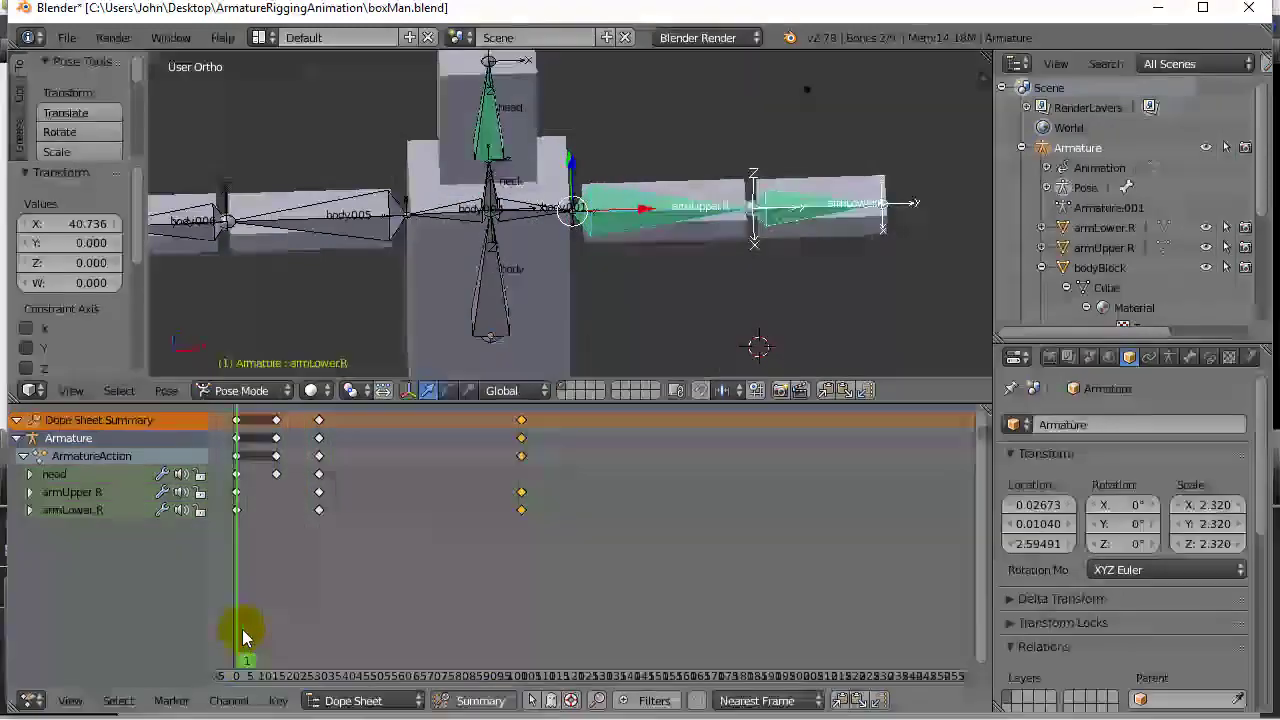
Add a head key to the selection and copy the selected keyframes
{"action": "right_click", "coordinate": [277, 475], "text": "shift"}
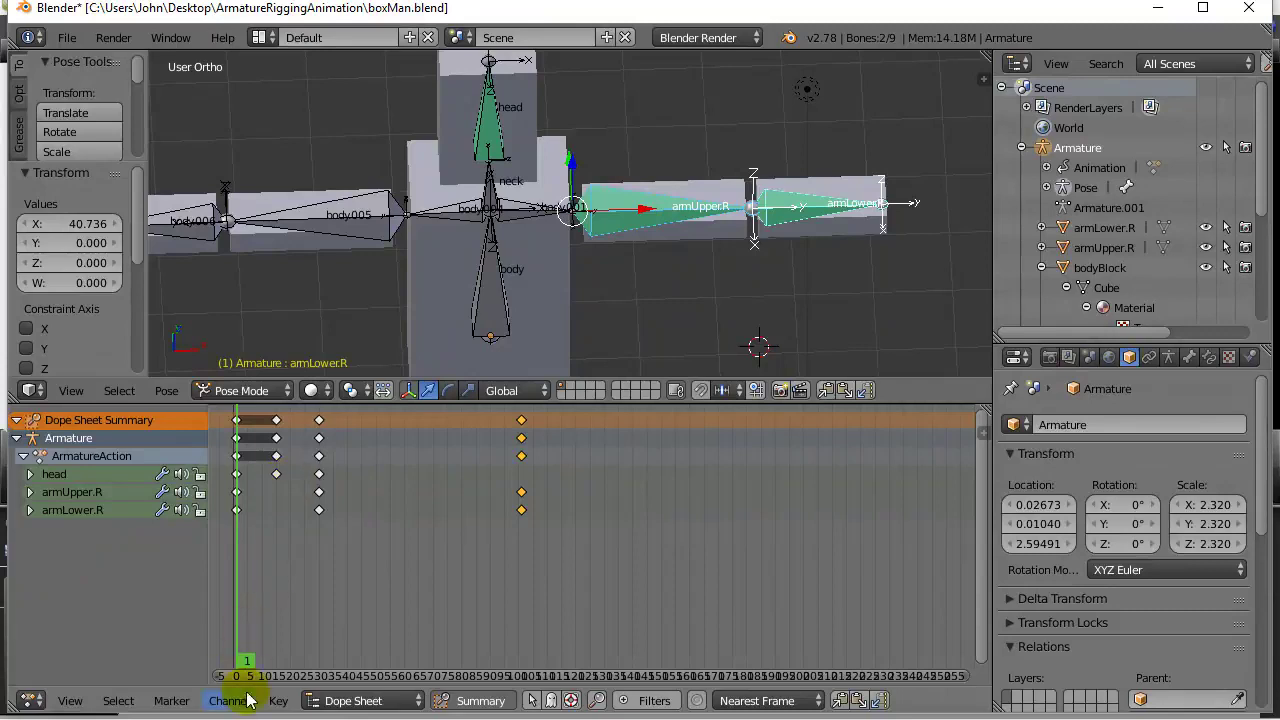
{"action": "left_click", "coordinate": [278, 700]}
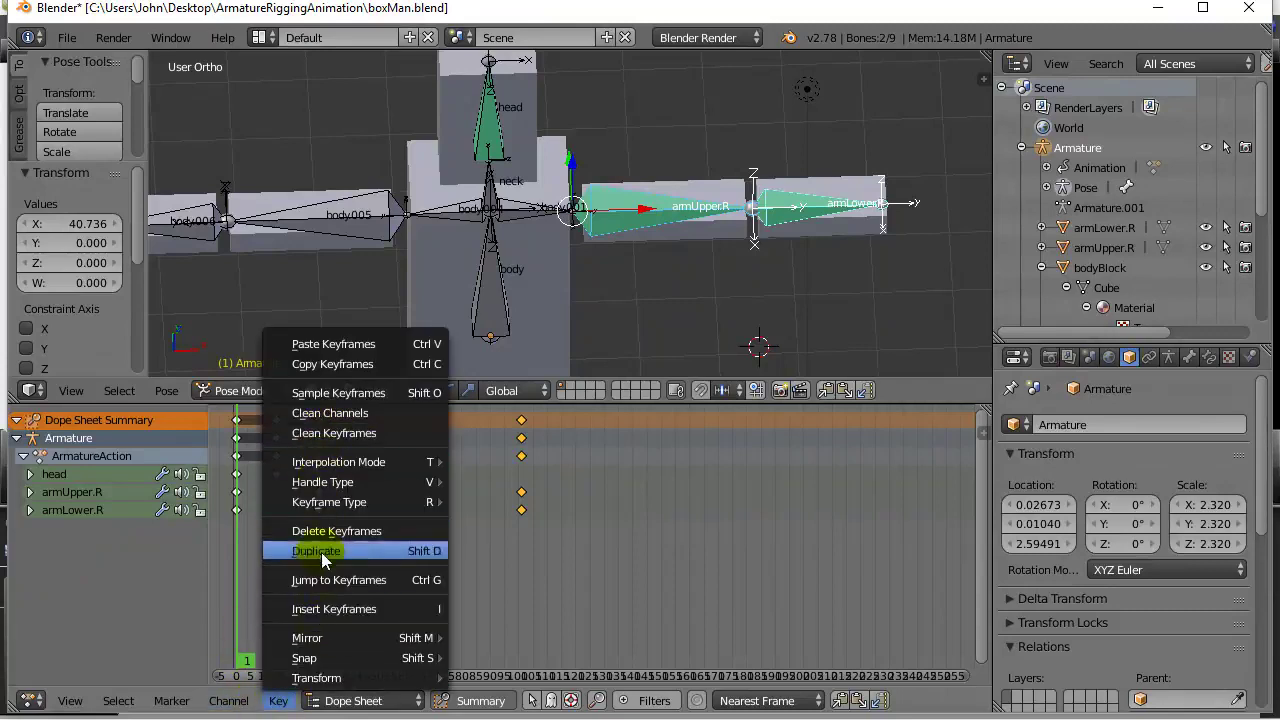
{"action": "left_click", "coordinate": [347, 363]}
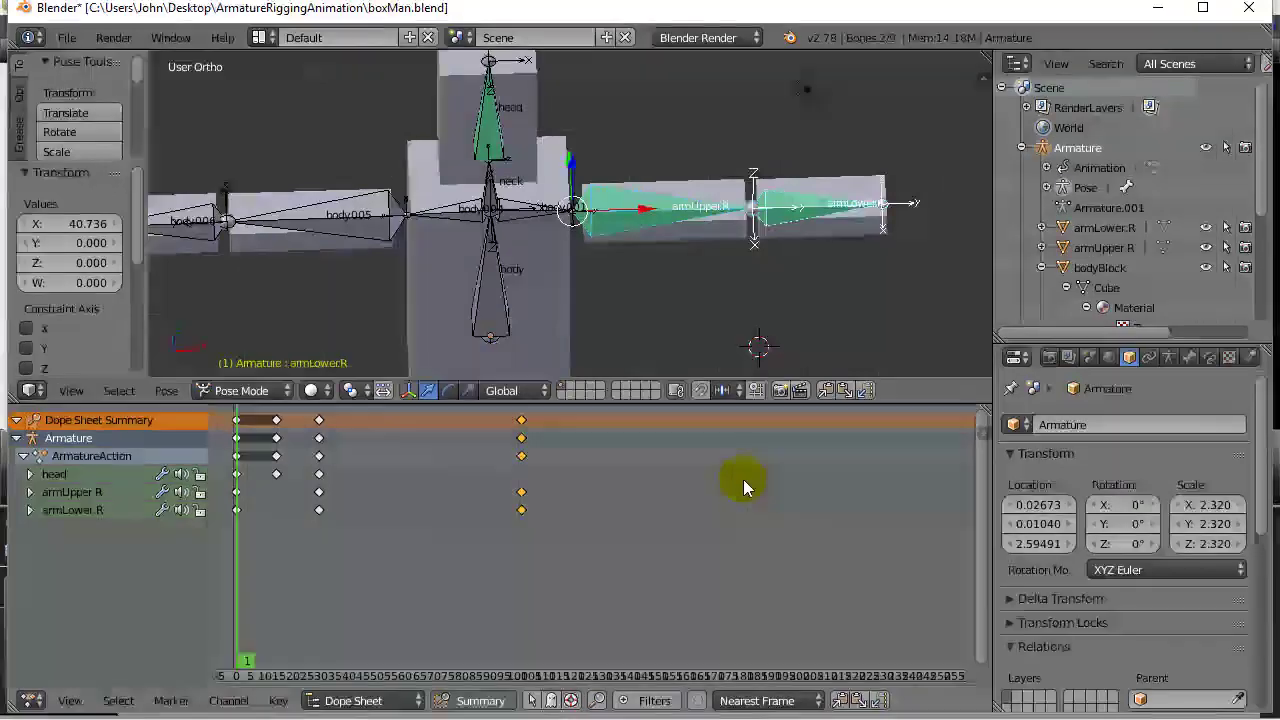
Enlarge the 3D View by shrinking the Dope Sheet to a narrow strip along the bottom
{"action": "left_click_drag", "start_coordinate": [553, 405], "coordinate": [587, 542]}
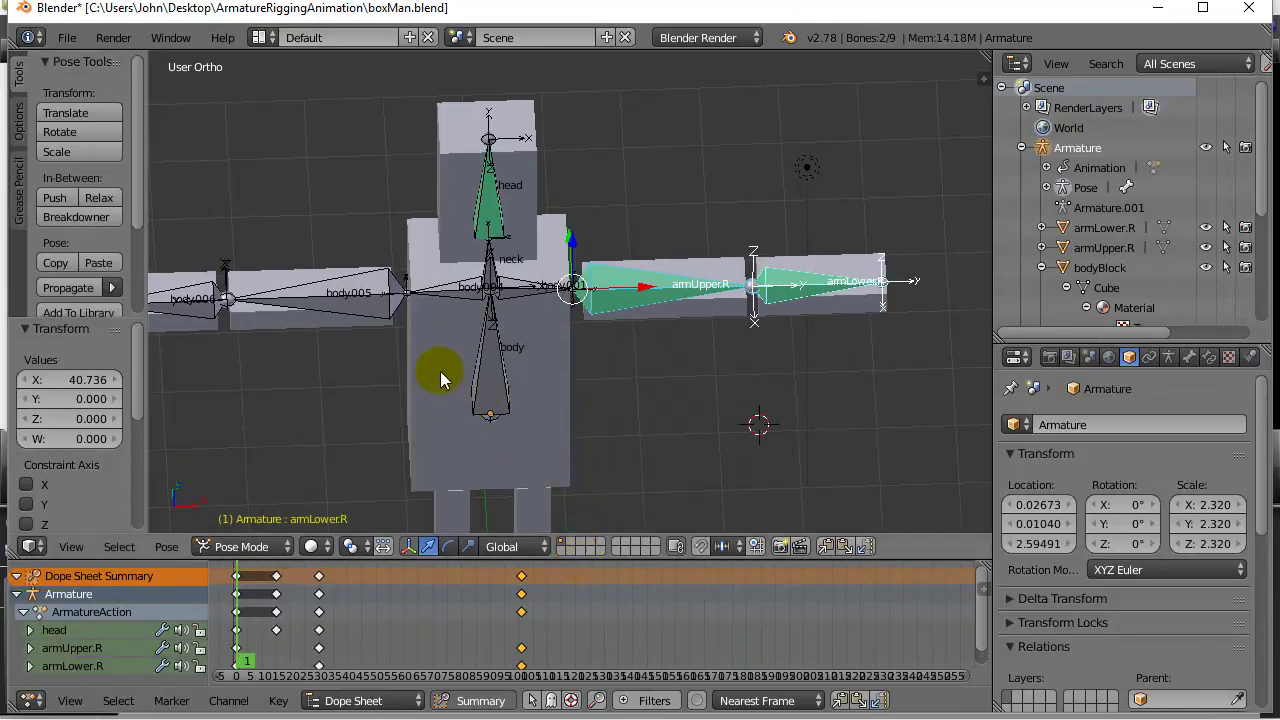